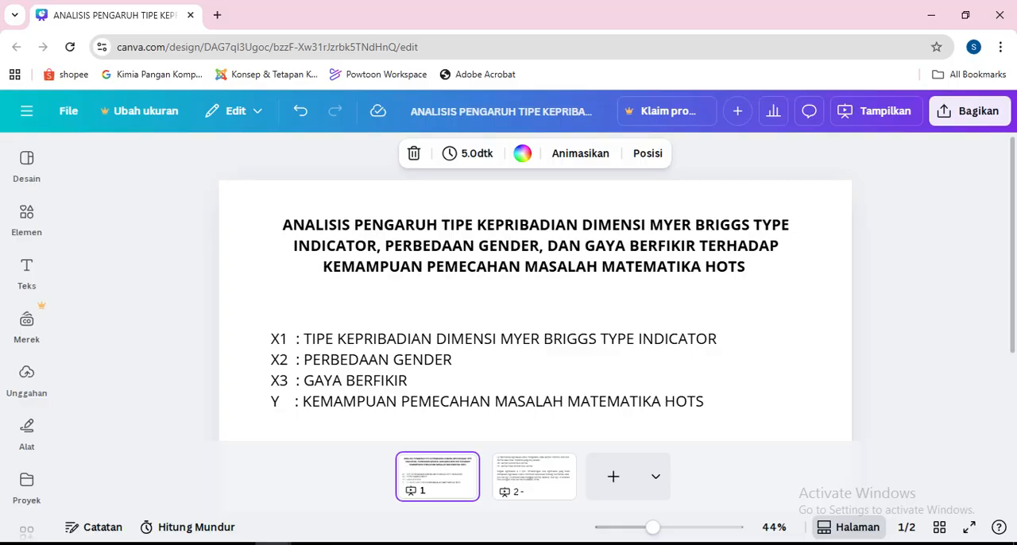
Show the second presentation page and read the normality test hypotheses and its decision rule.
click(533, 476)
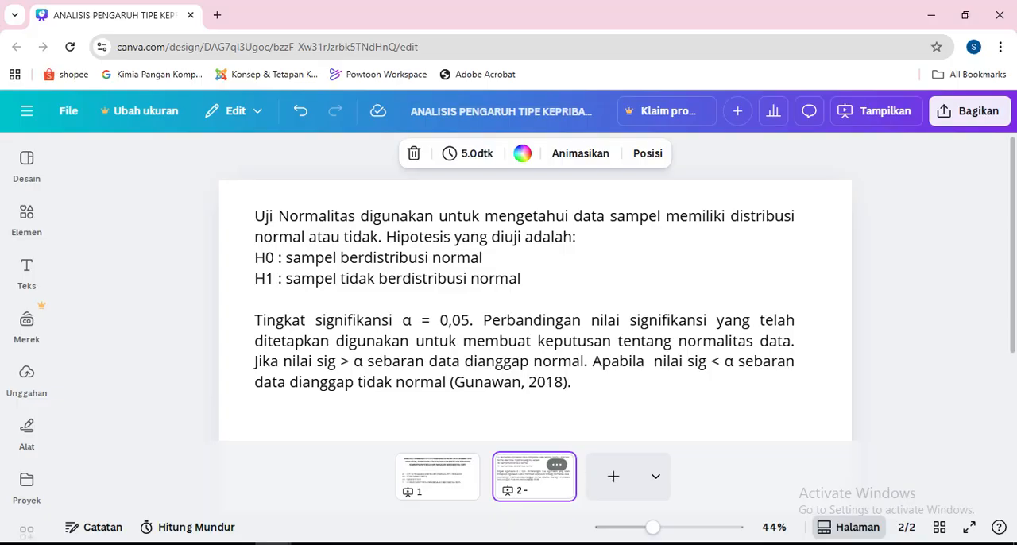
Switch to the Excel workbook and examine the respondent data, selecting the Kode column and the Tipe Kepribadian (X1) column in turn.
click(346, 543)
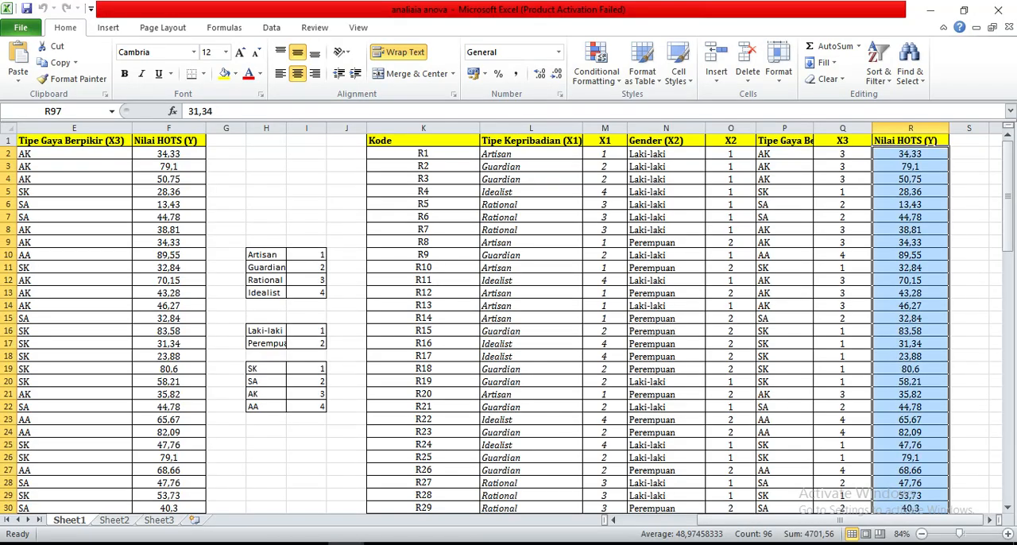
scroll(508, 318, left, 4)
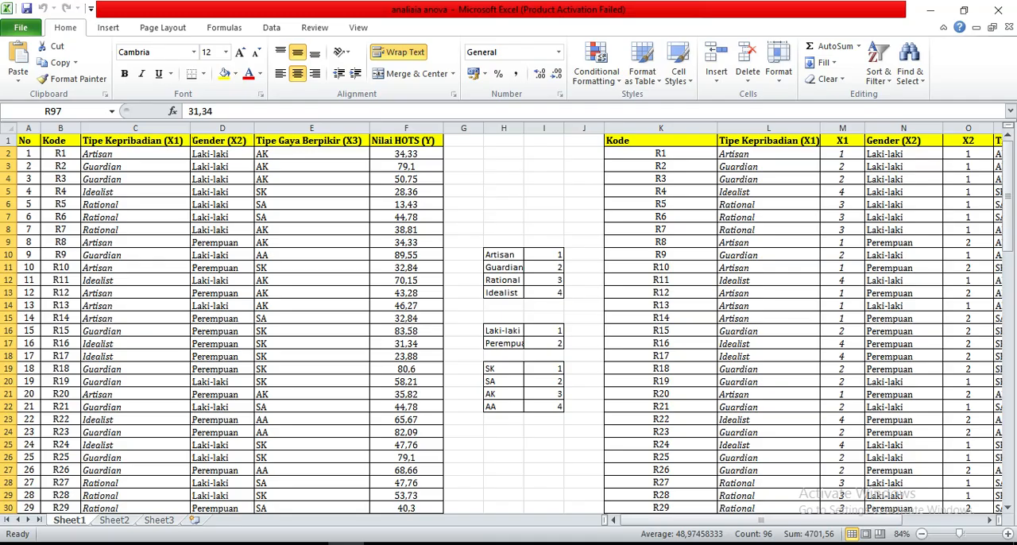
click(79, 156)
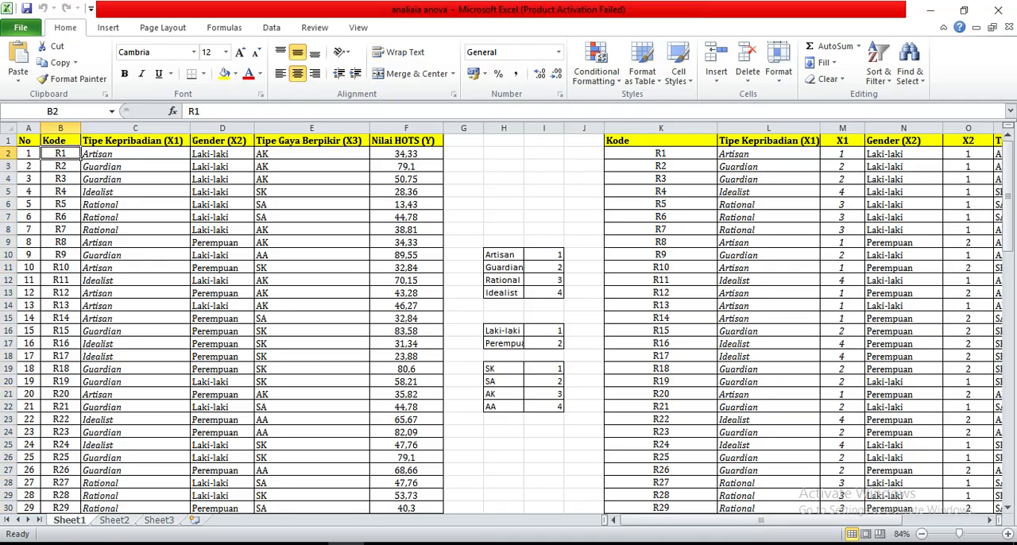
click(79, 145)
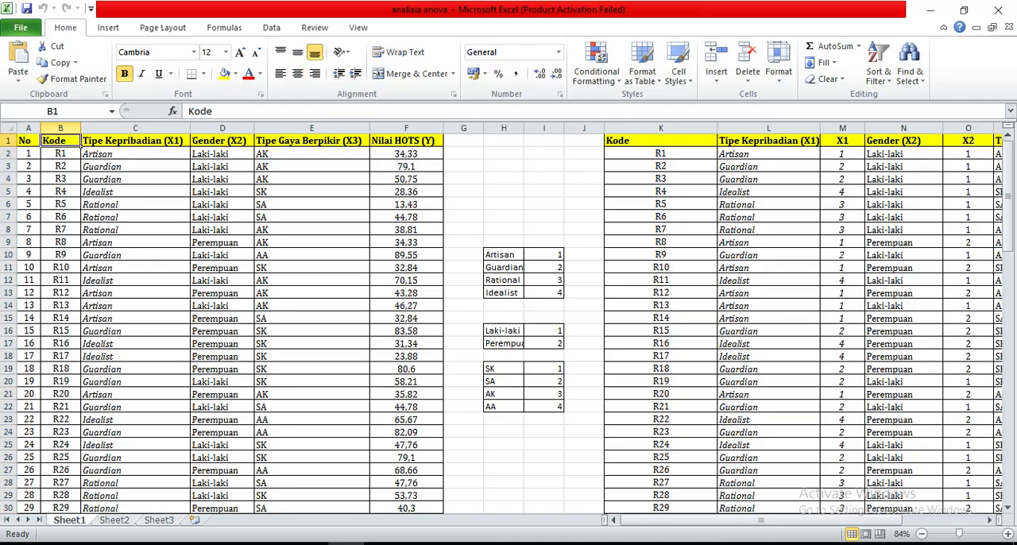
key(ctrl+shift+Down)
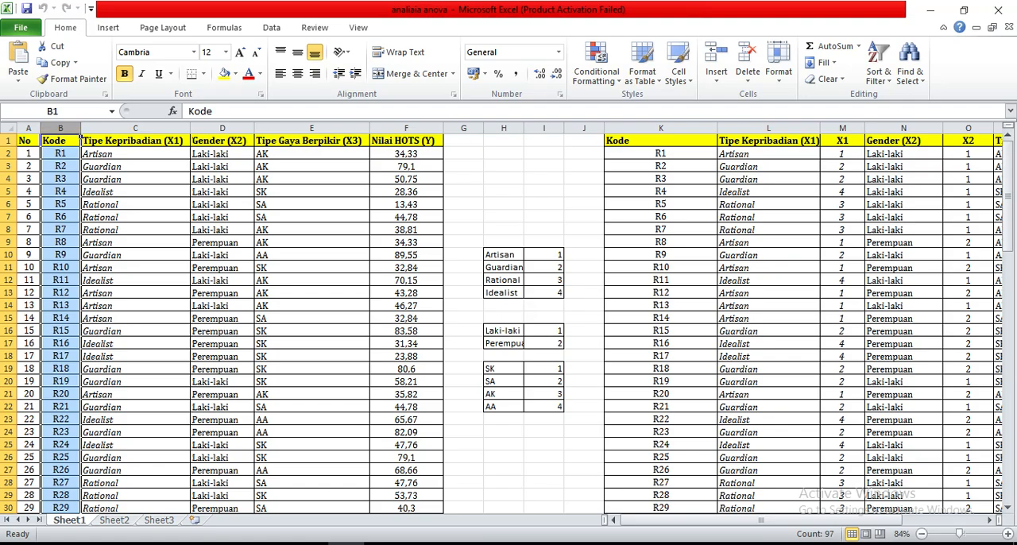
click(82, 140)
key(ctrl+shift+Down)
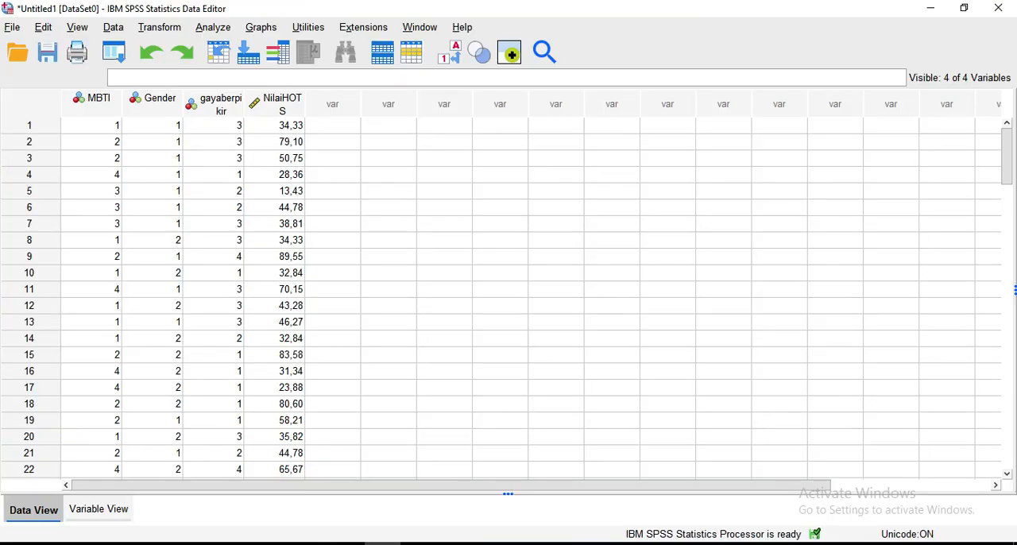
Examine the value labels of the MBTI, Gender and gayaberpikir variables in the SPSS variable definitions and return to the data.
click(98, 509)
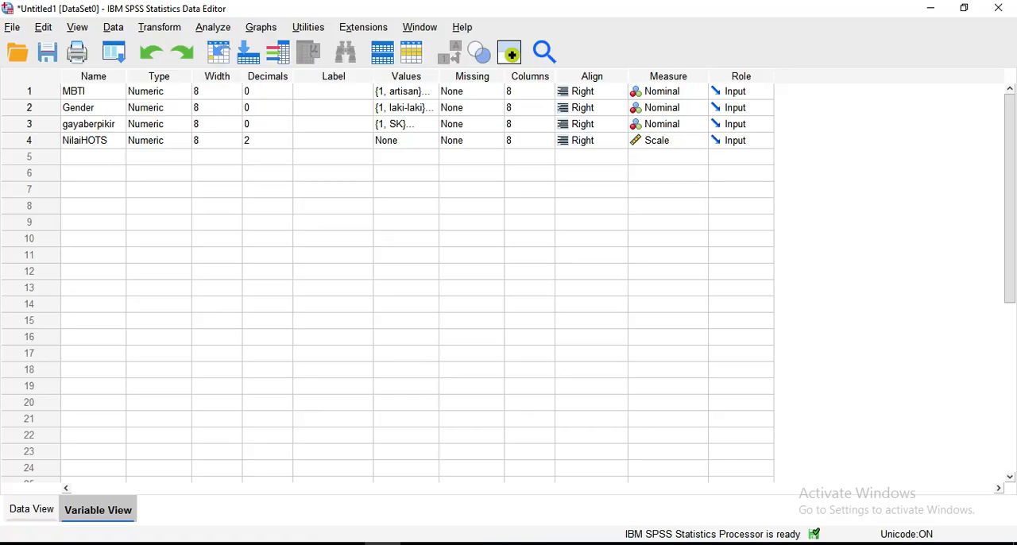
click(430, 91)
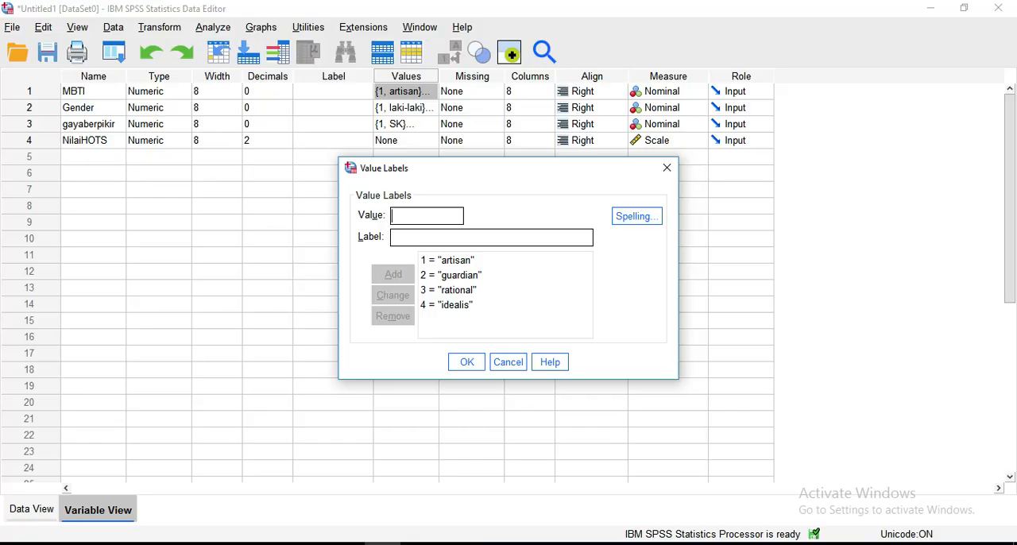
click(466, 362)
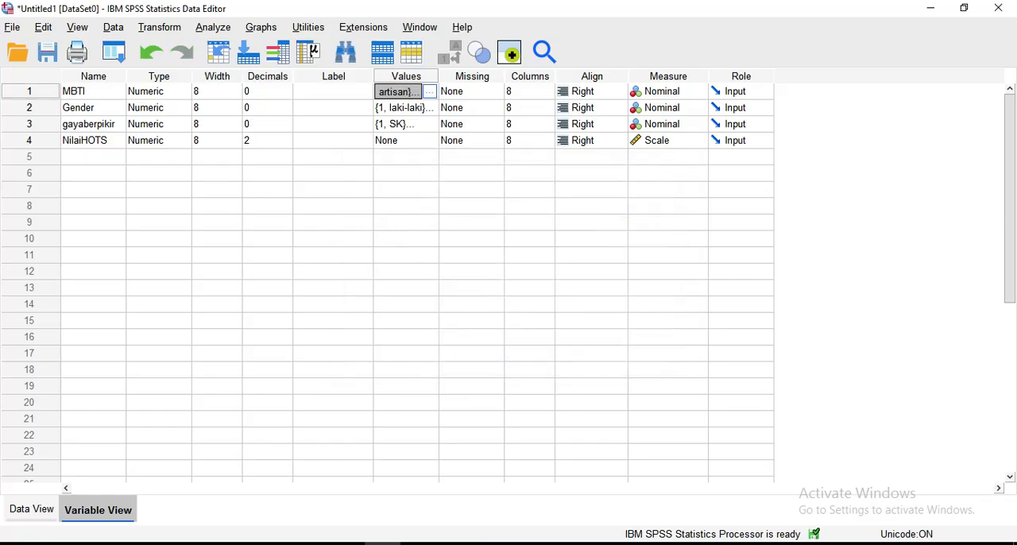
click(430, 108)
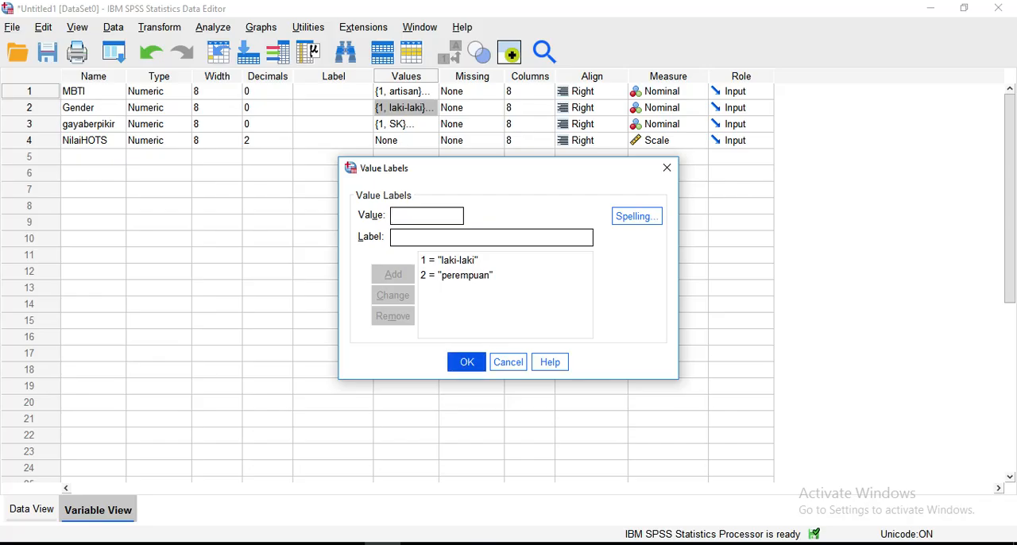
click(467, 362)
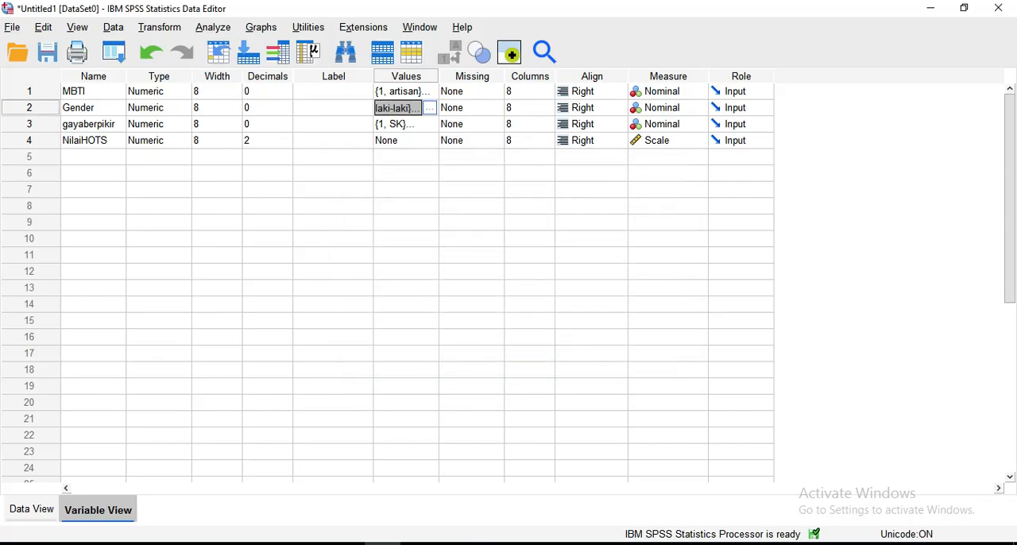
click(430, 124)
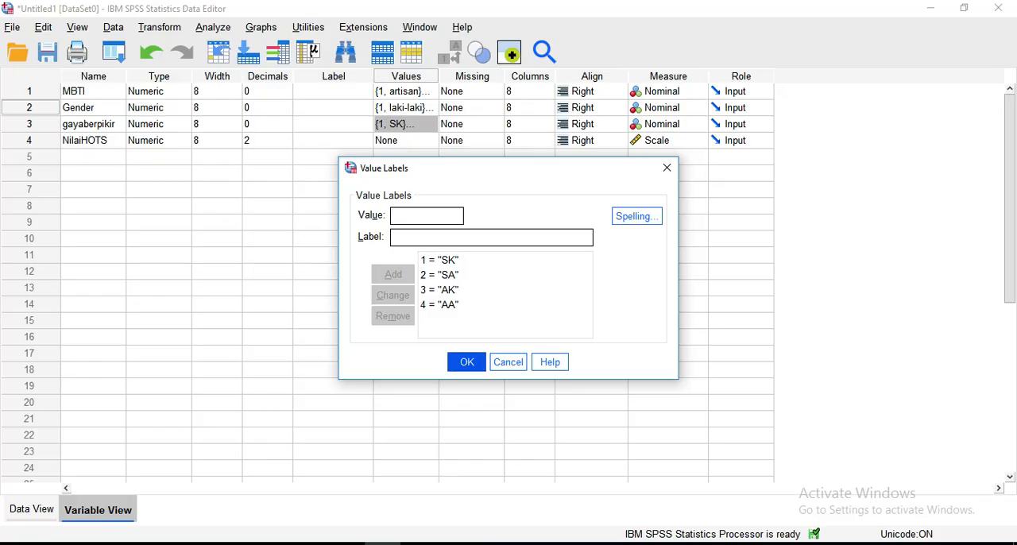
key(Return)
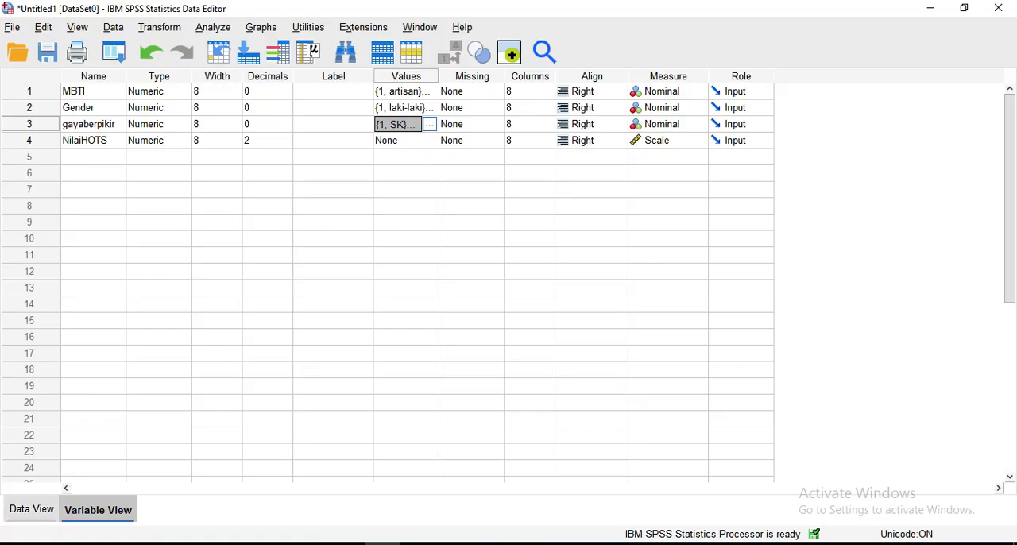
click(31, 509)
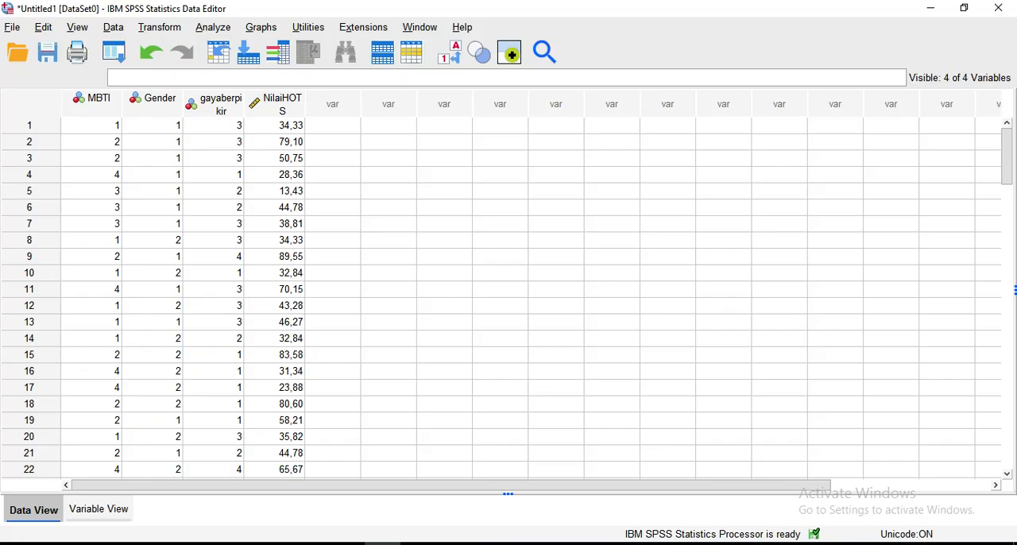
Review the coded X1, X2 and X3 columns beside the HOTS scores in the Excel workbook and return to SPSS.
click(347, 543)
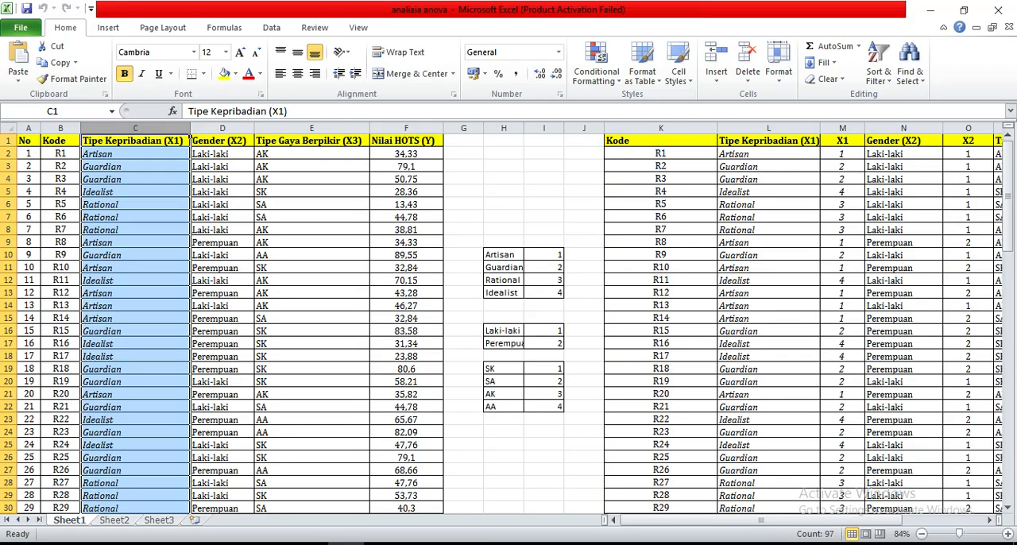
drag(755, 520, 767, 519)
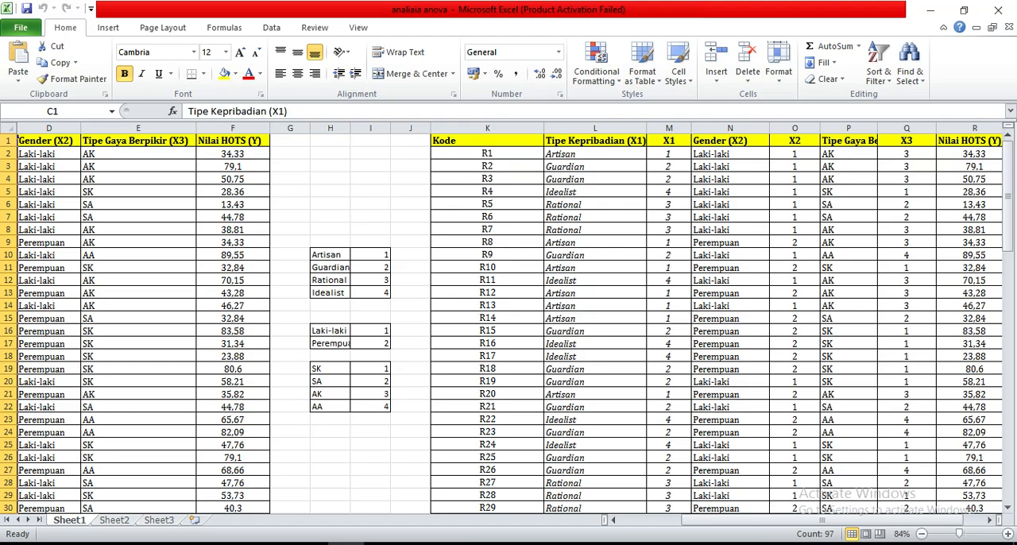
click(382, 543)
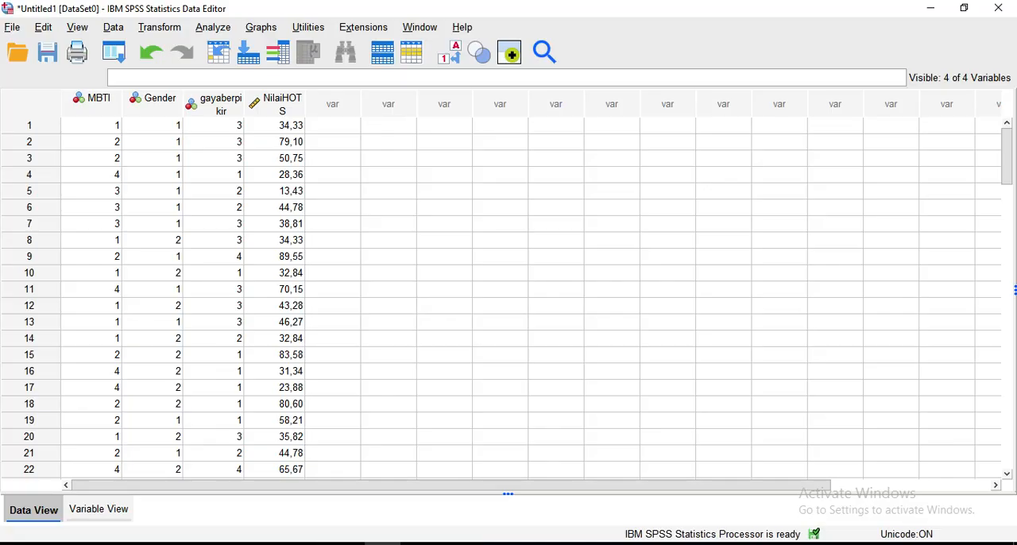
Set up a descriptive Explore analysis with NilaiHOTS as the dependent variable, leaving the missing-value options as they are.
click(213, 27)
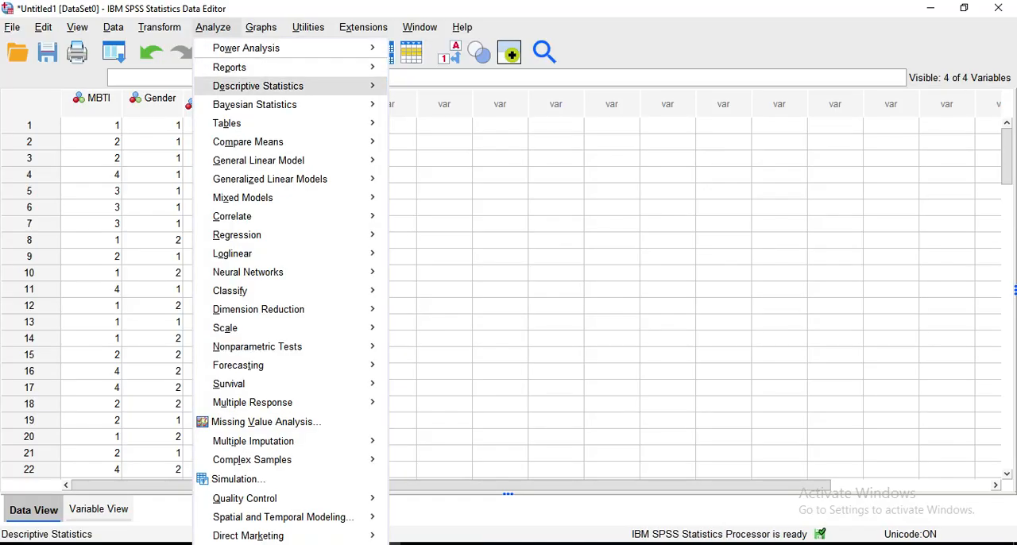
mouse_move(258, 85)
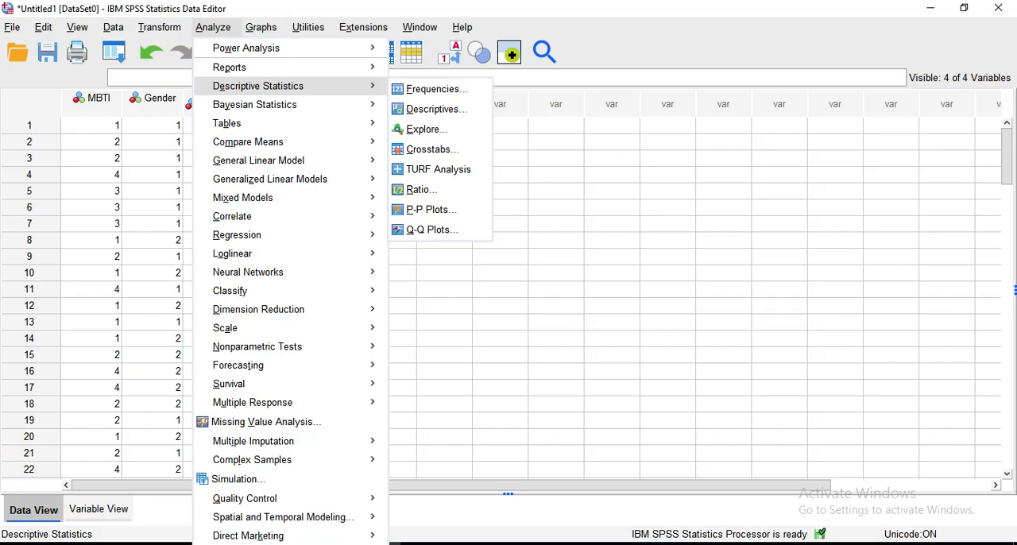
click(427, 128)
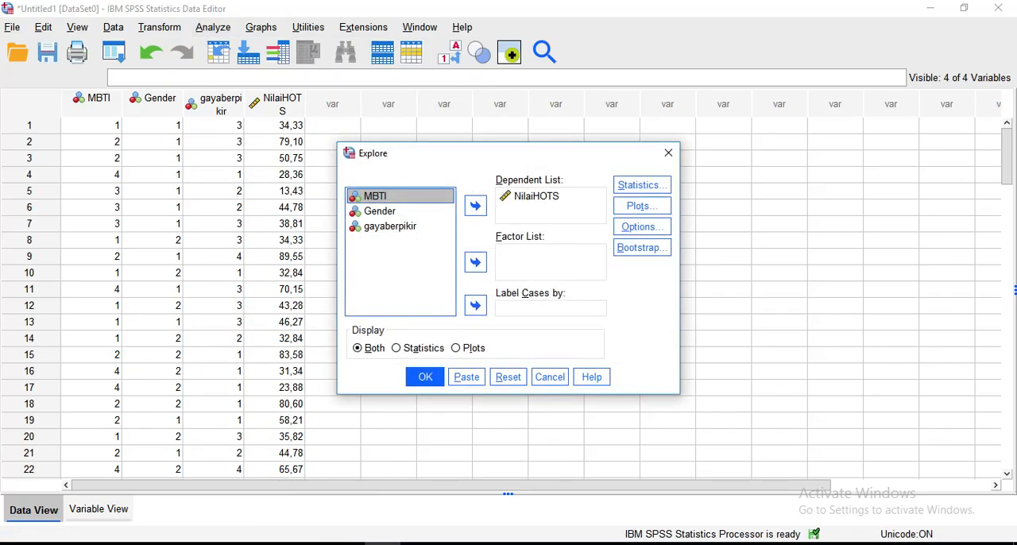
click(537, 196)
click(475, 206)
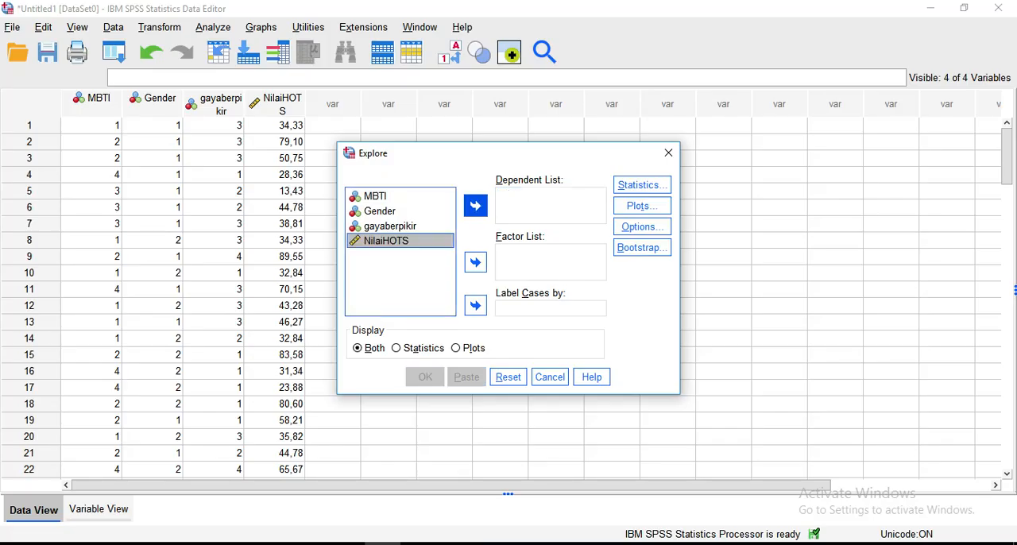
click(475, 206)
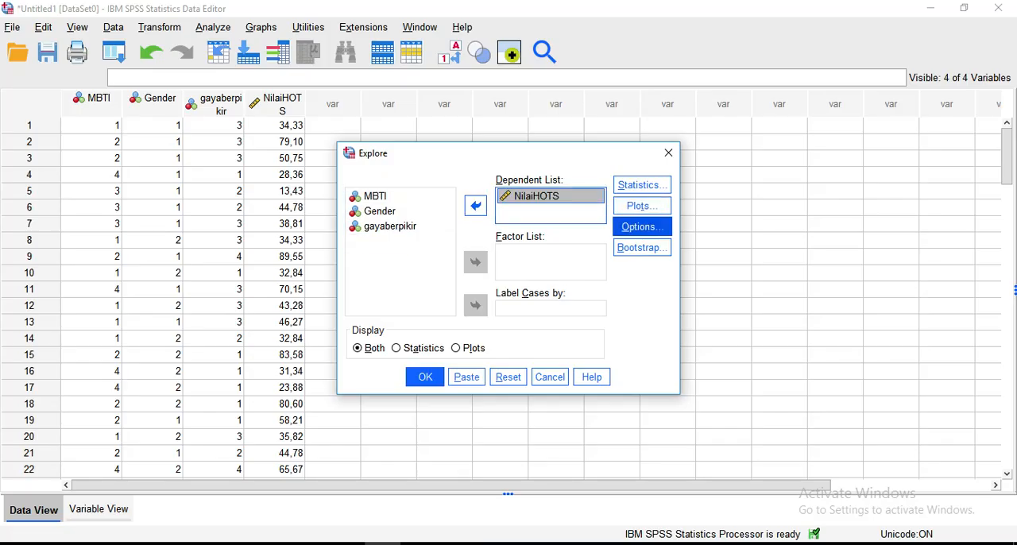
click(642, 227)
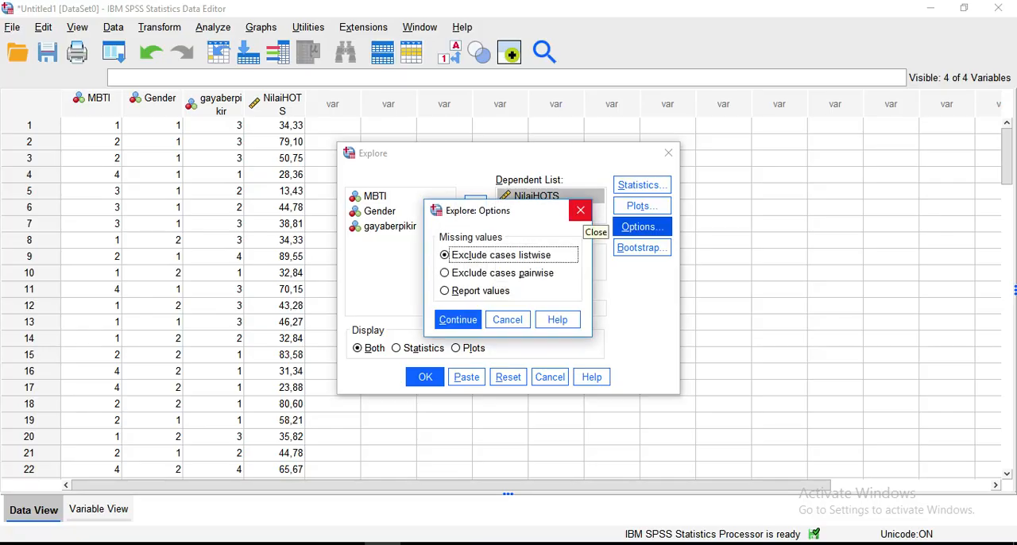
click(579, 210)
Run the Explore analysis with Normality plots with tests enabled and examine the Tests of Normality table.
click(640, 206)
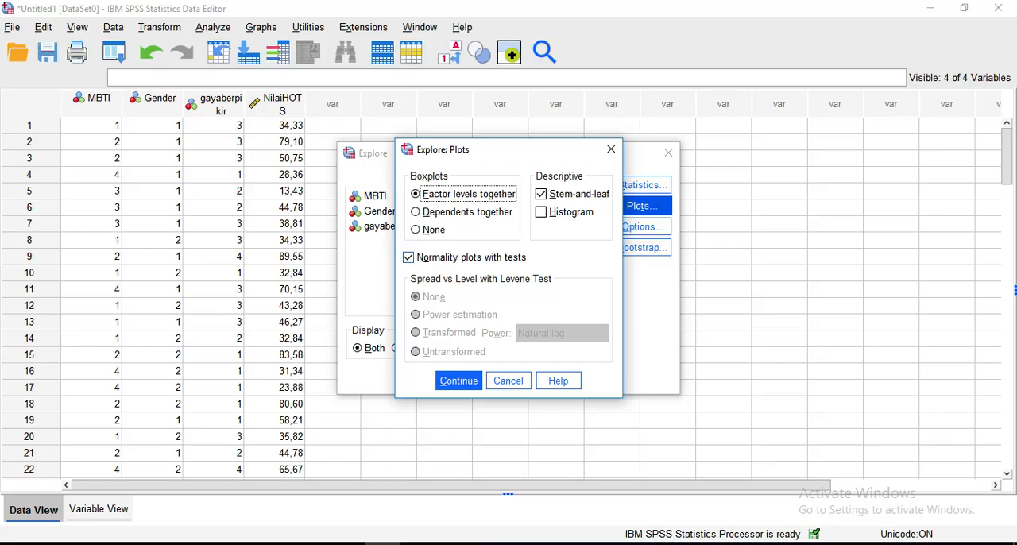
click(408, 258)
click(409, 258)
click(458, 380)
click(425, 376)
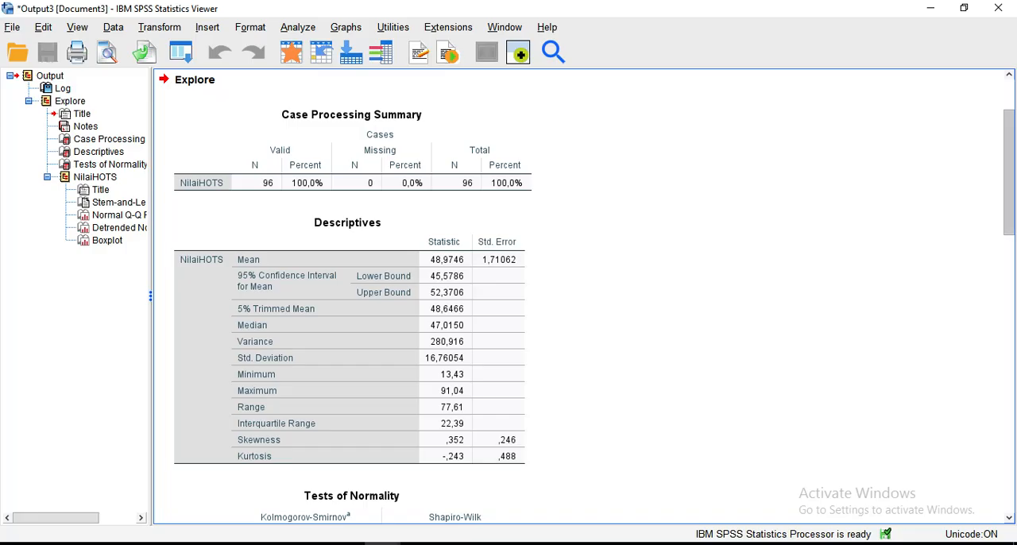
scroll(583, 296, down, 3)
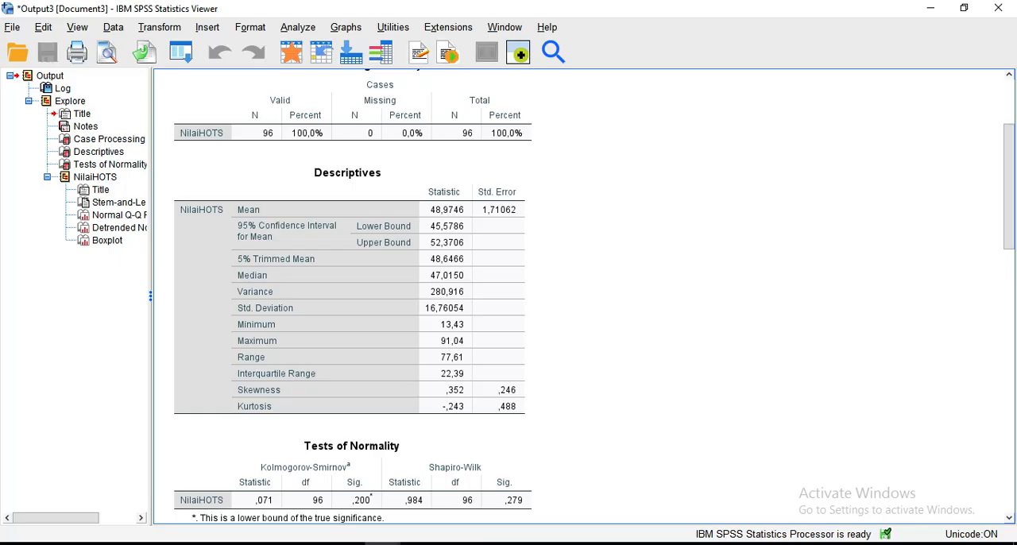
scroll(584, 296, down, 10)
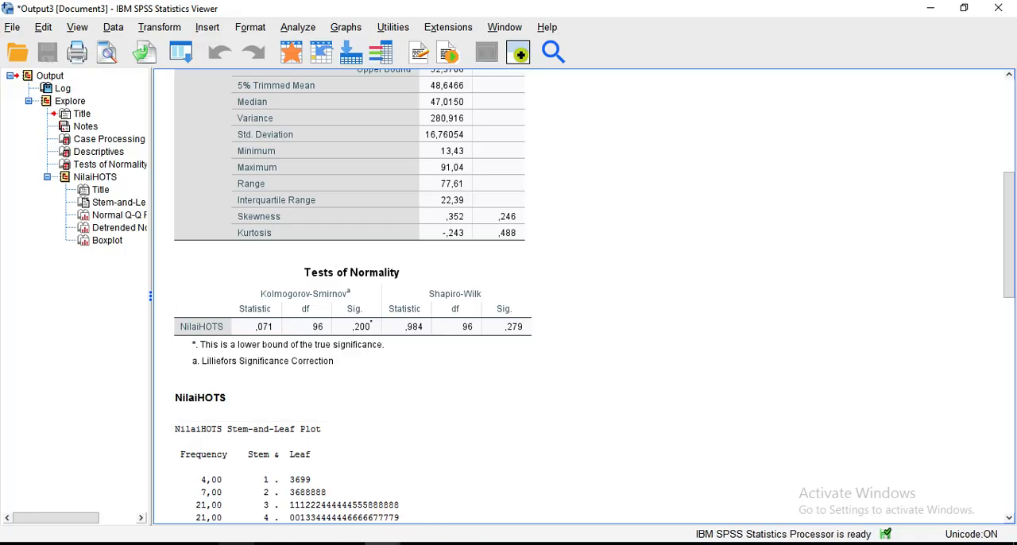
Switch to the Word thesis document and read hypotheses a to d on MBTI, gender and thinking style, through to the statistical hypotheses.
mouse_move(237, 543)
click(279, 488)
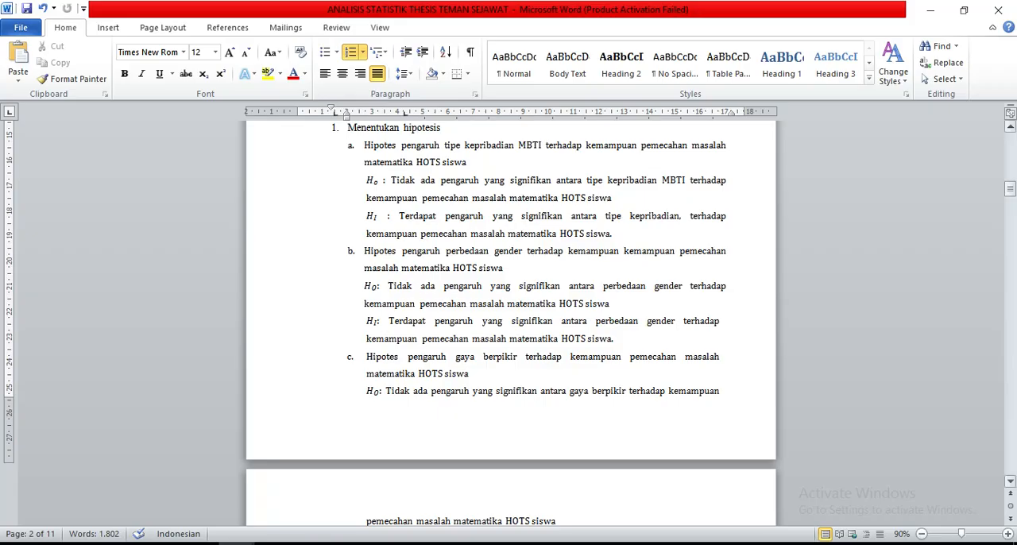
click(469, 373)
key(Down)
key(Down)
key(Down)
key(Down)
key(Down)
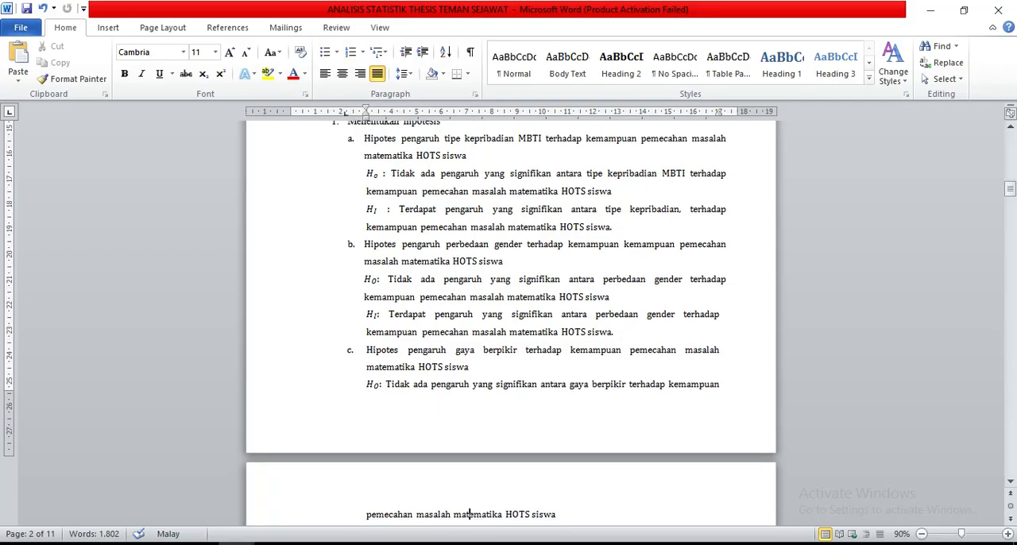
key(Down)
key(Down)
key(Down)
key(Down)
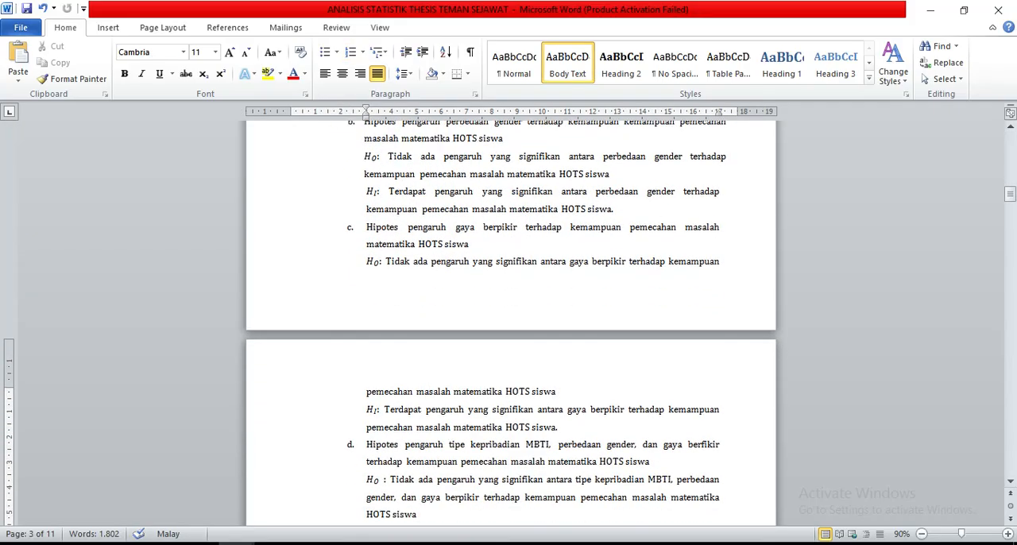
key(Down)
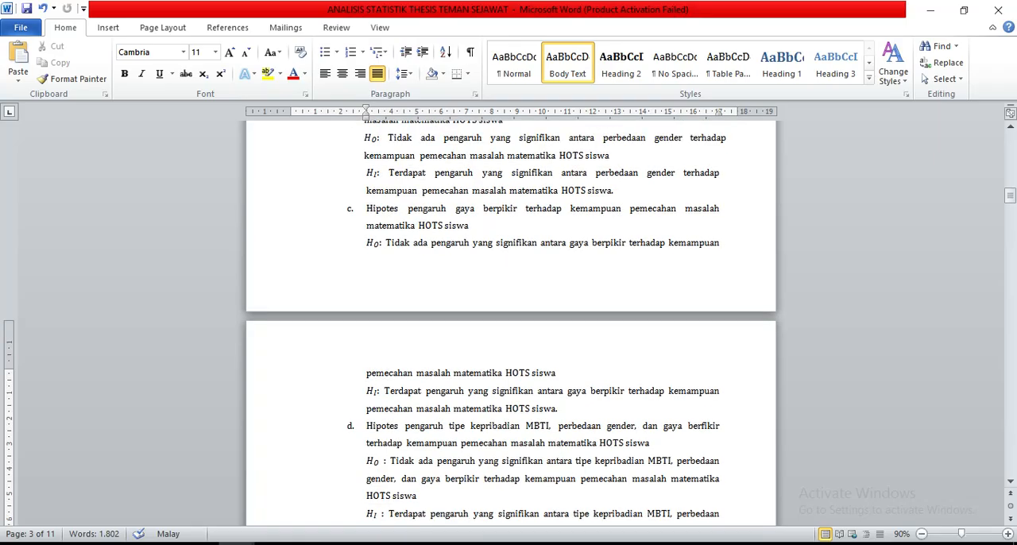
key(Down)
key(Down)
key(Down)
key(Down)
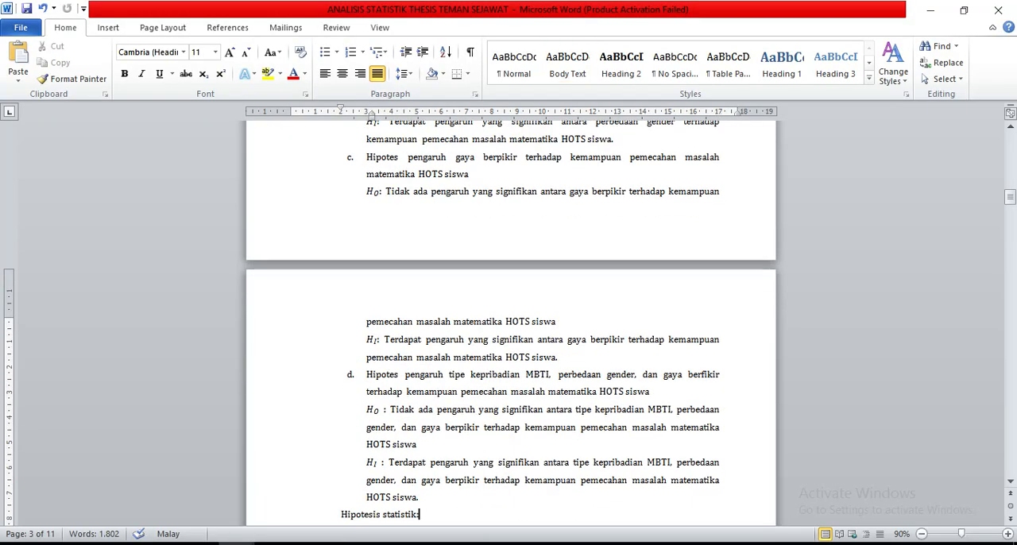
key(Down)
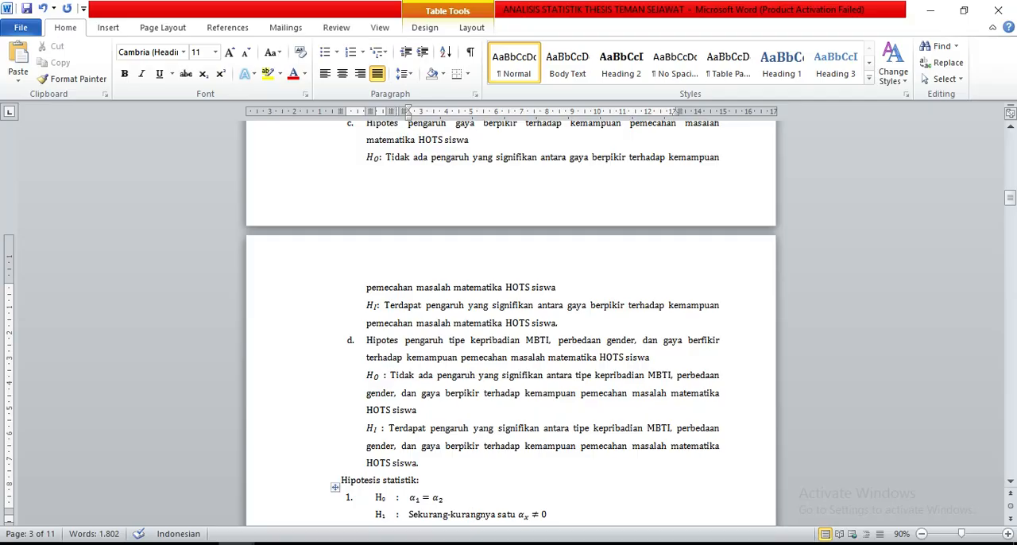
Read the statistical hypotheses and the calculation steps for JK, db, RJK and F0, through to Tabel 3.13 Persiapan ANOVA.
mouse_move(383, 544)
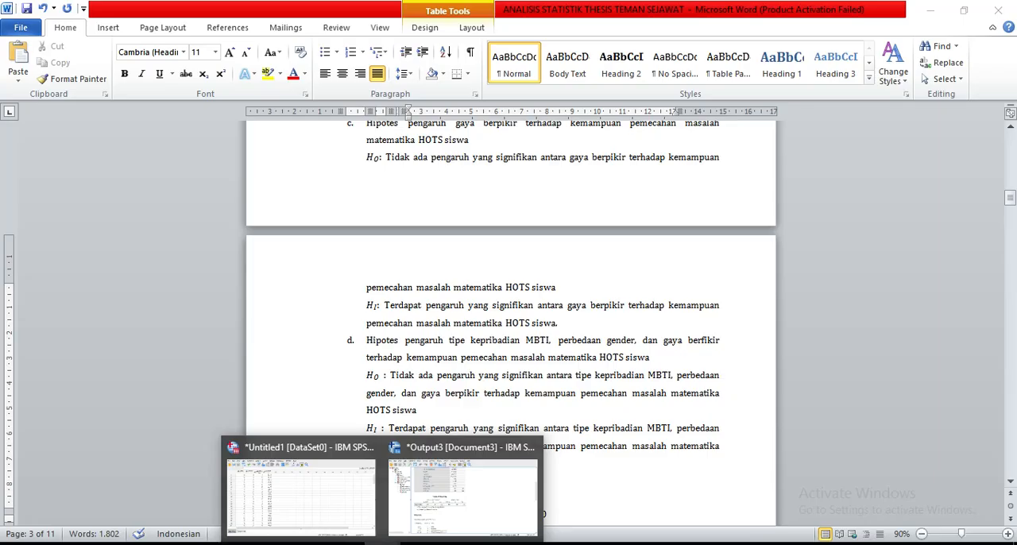
key(Down)
key(Down)
key(Down)
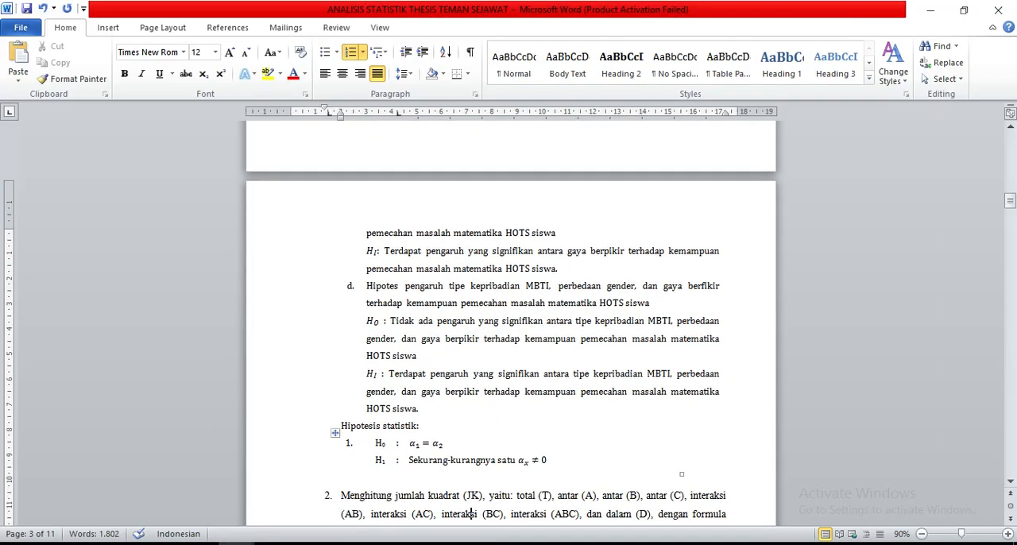
key(Down)
key(Down)
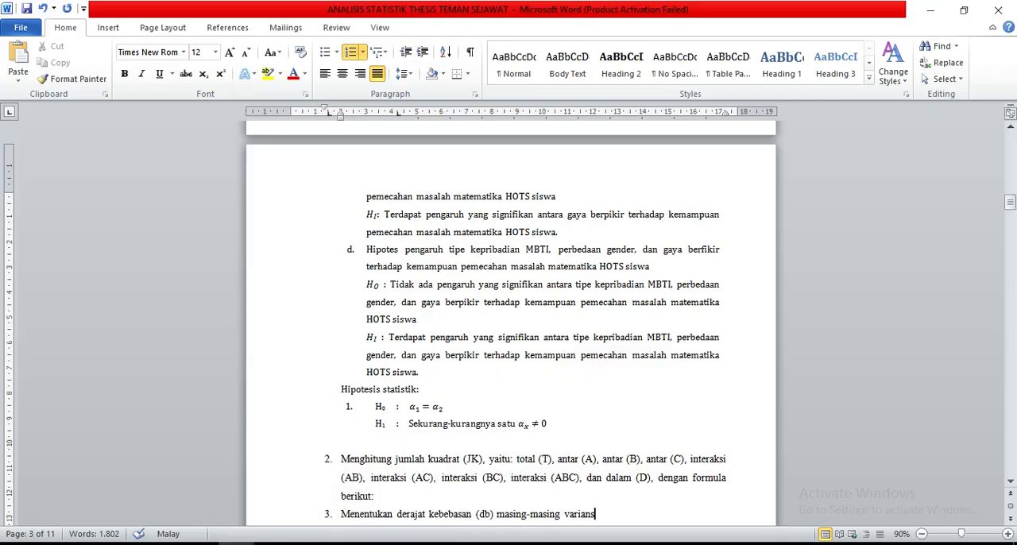
key(Down)
key(Down)
key(Down)
key(Down)
key(Down)
key(Down)
key(Down)
key(Down)
key(Down)
key(Down)
key(Down)
key(Down)
key(Down)
key(Down)
key(Down)
key(Down)
key(Down)
key(Down)
key(Down)
key(Down)
key(Down)
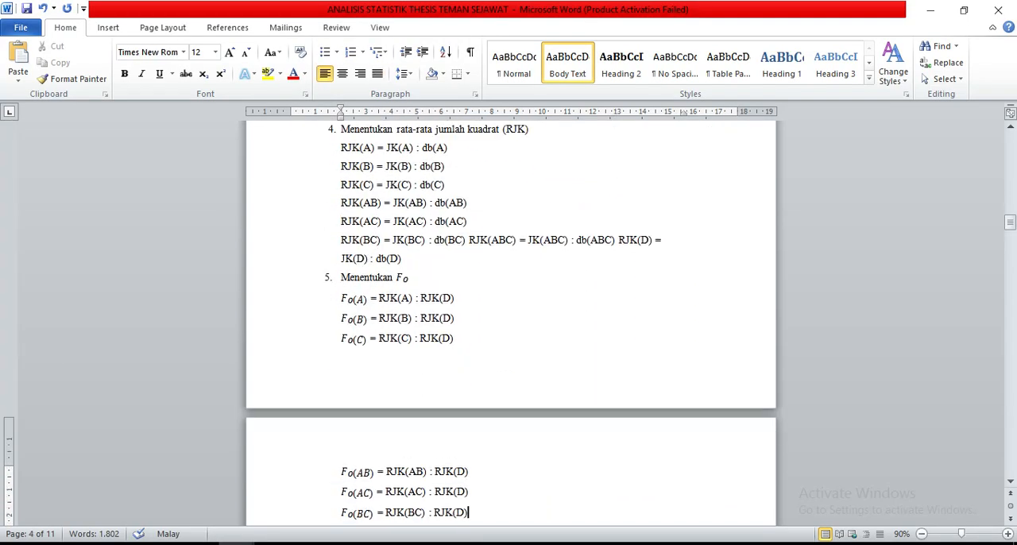
key(Down)
key(Down)
key(Down)
key(Down)
key(Down)
key(Down)
key(Down)
key(Down)
key(Down)
key(Down)
key(Down)
key(Down)
key(Down)
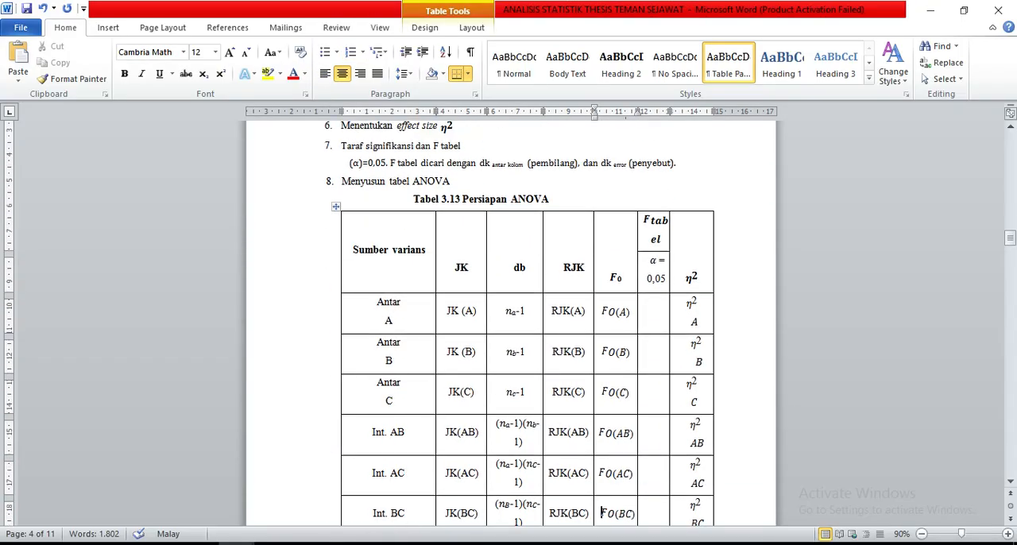
Read the P value decision criteria and the design table crossing MBTI type (A), gender (B) and thinking style (C).
key(Down)
key(Down)
key(Down)
key(Down)
key(Down)
key(Down)
key(Down)
key(Down)
key(Down)
key(Down)
key(Down)
key(Down)
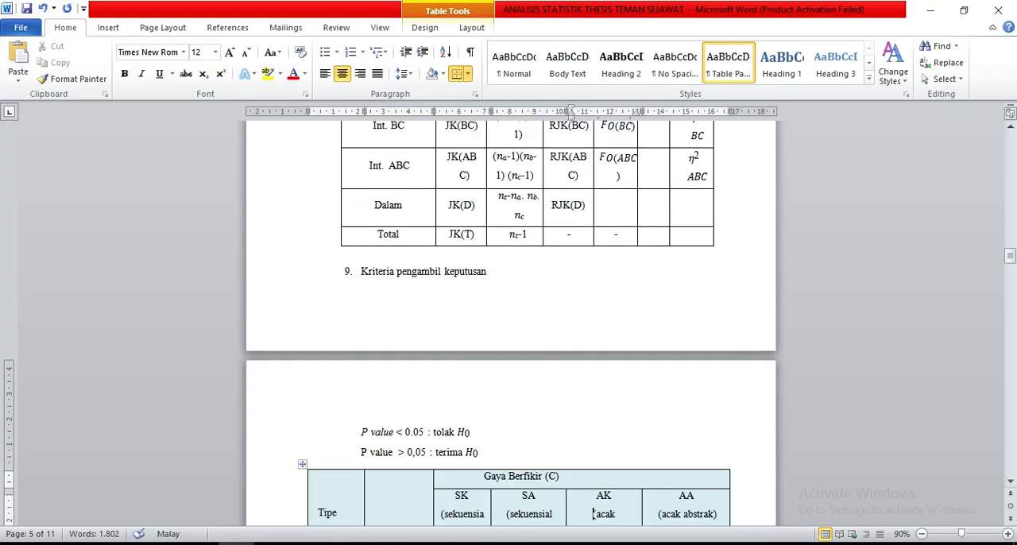
key(Down)
key(Down)
key(Down)
key(Down)
key(Down)
key(Down)
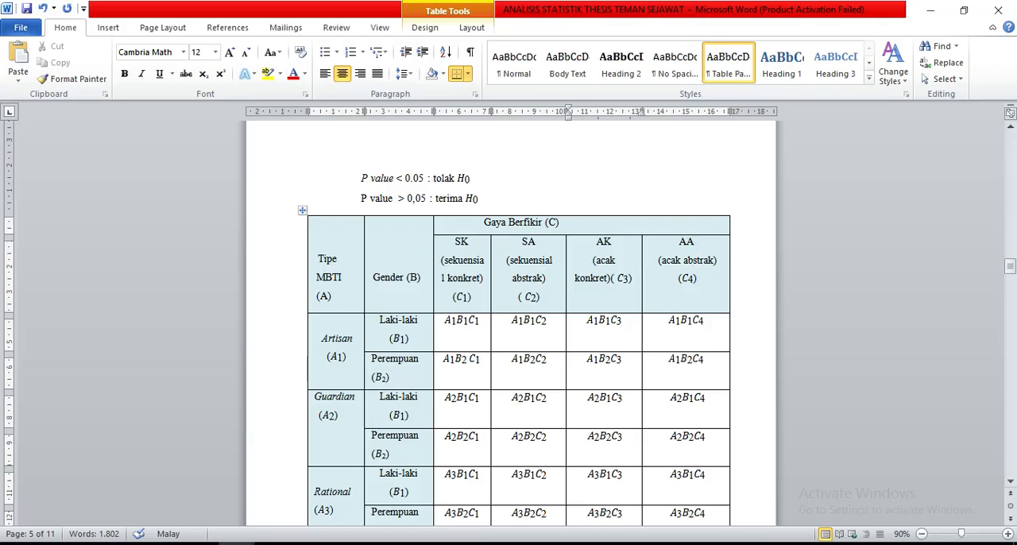
scroll(594, 512, down, 1)
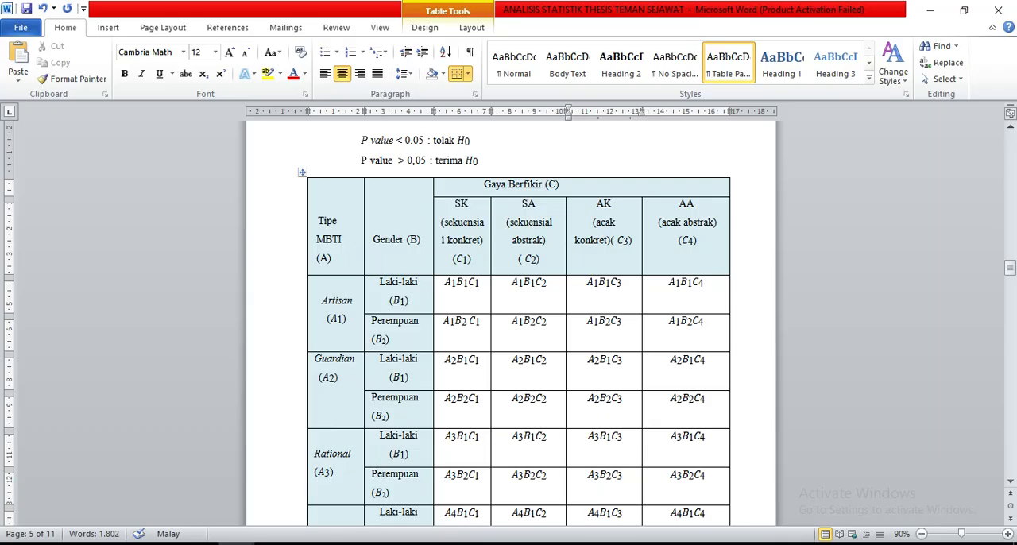
key(Down)
key(Down)
key(Down)
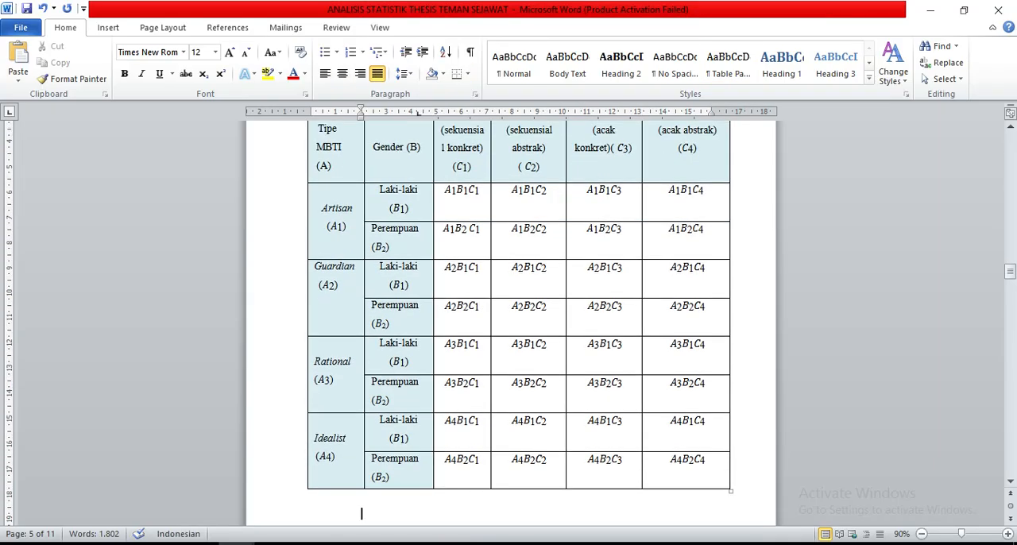
key(Up)
Switch to the SPSS data editor and open the General Linear Model Univariate analysis.
mouse_move(382, 543)
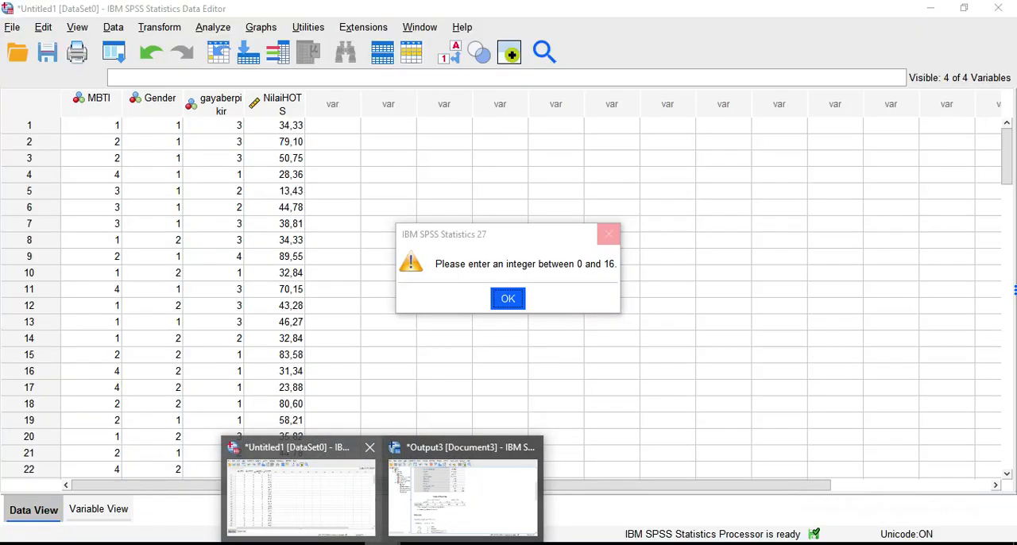
click(301, 496)
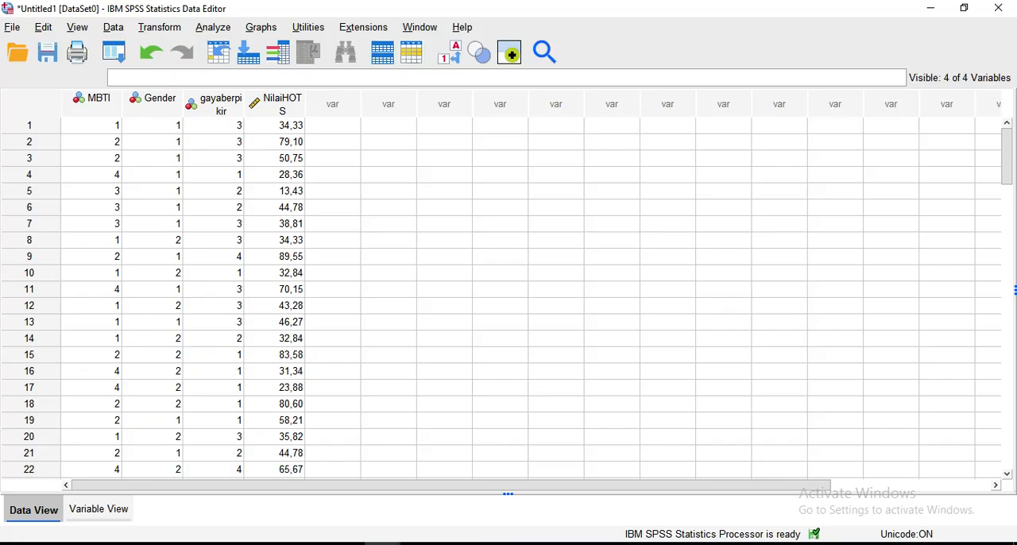
key(alt+a)
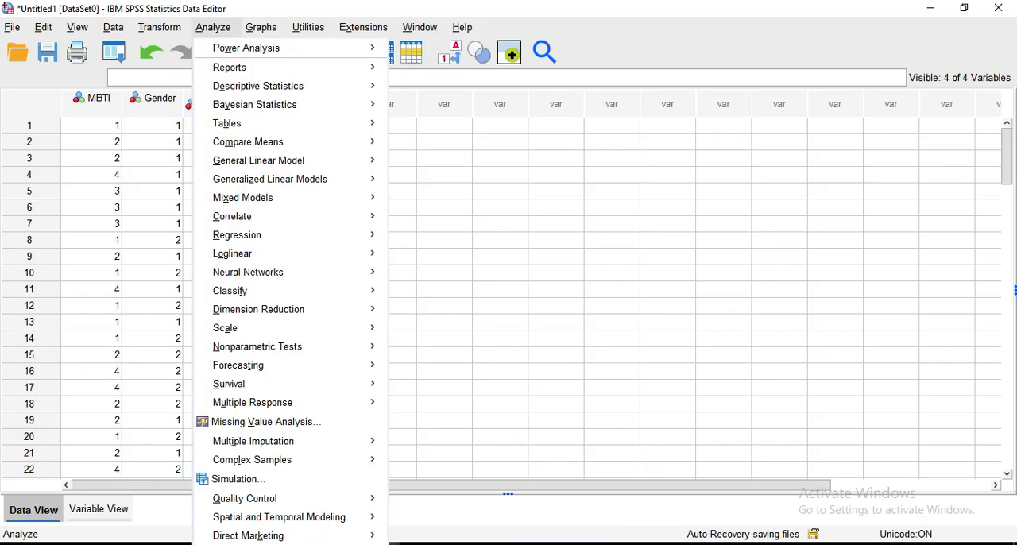
key(Down)
key(Down)
key(Down)
key(Down)
key(Down)
key(Down)
key(Down)
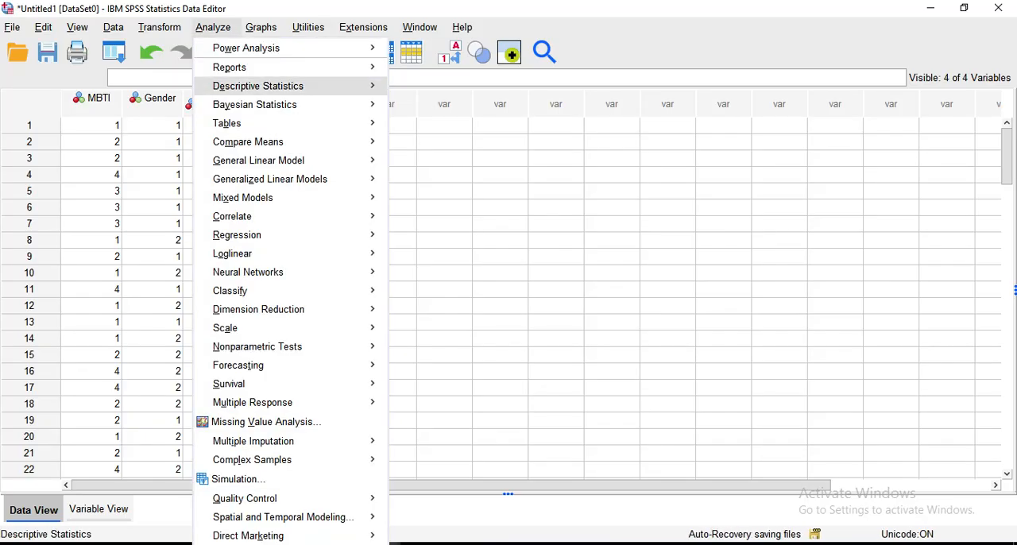
key(Down)
key(Up)
key(Right)
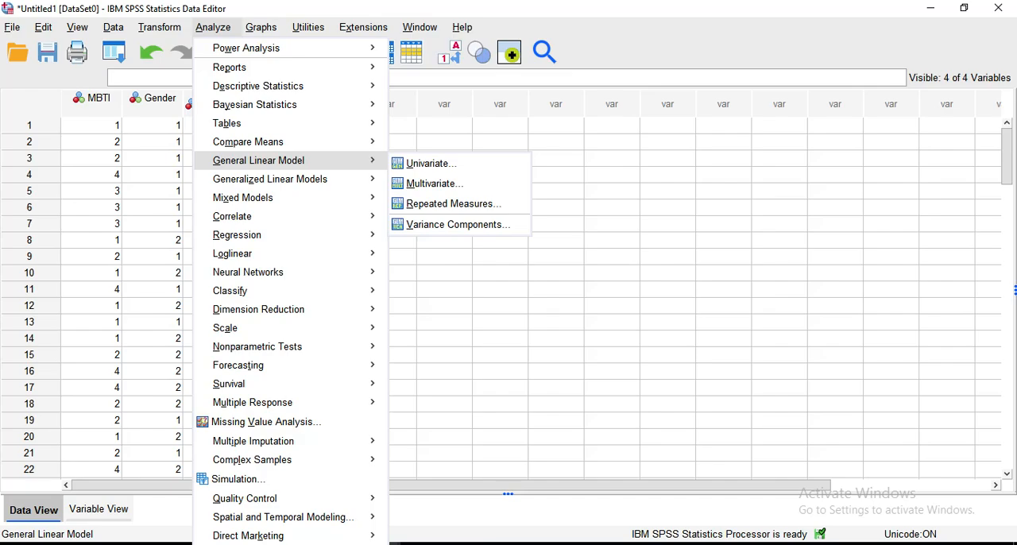
key(Down)
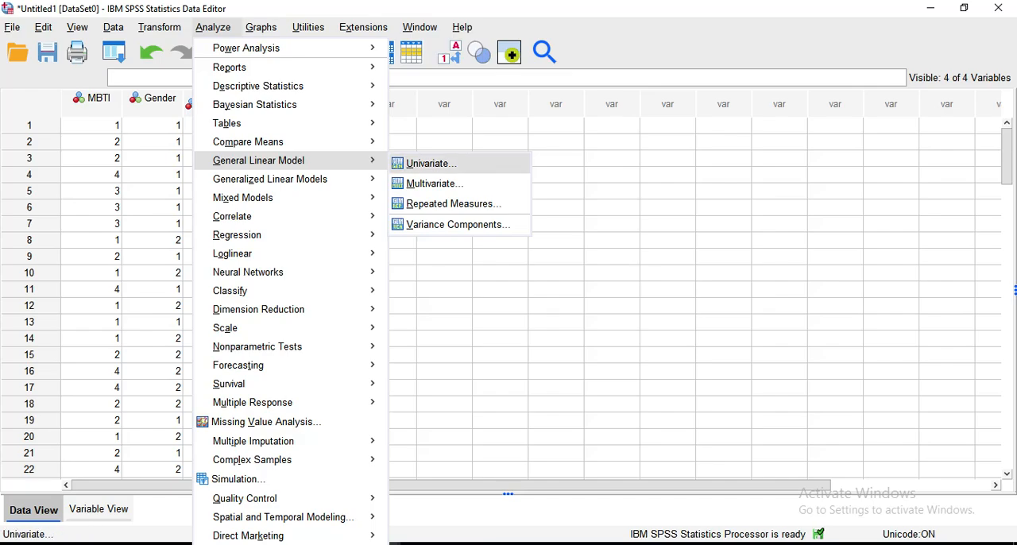
key(Return)
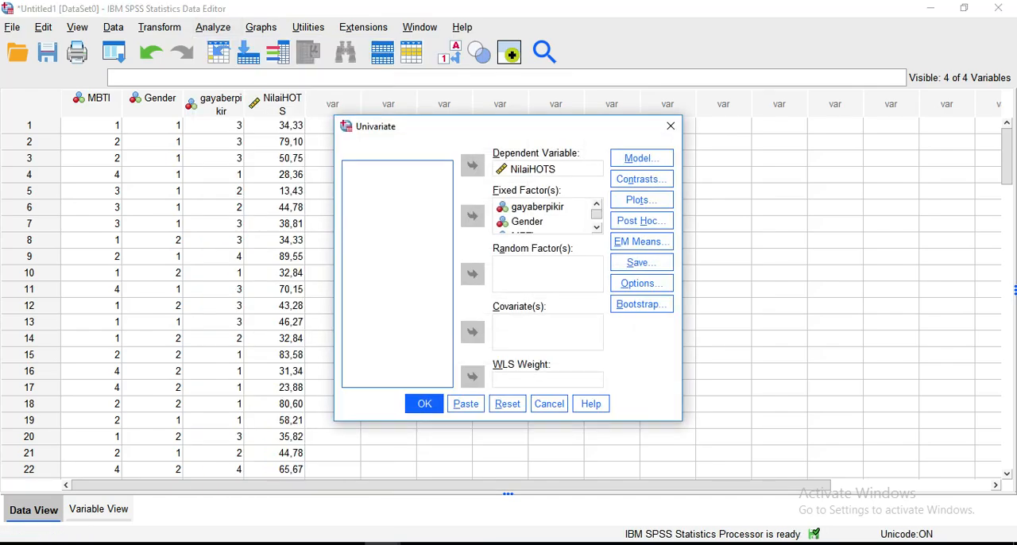
Assign NilaiHOTS as the dependent variable again and check gayaberpikir, Gender and MBTI as the fixed factors.
click(533, 169)
click(473, 165)
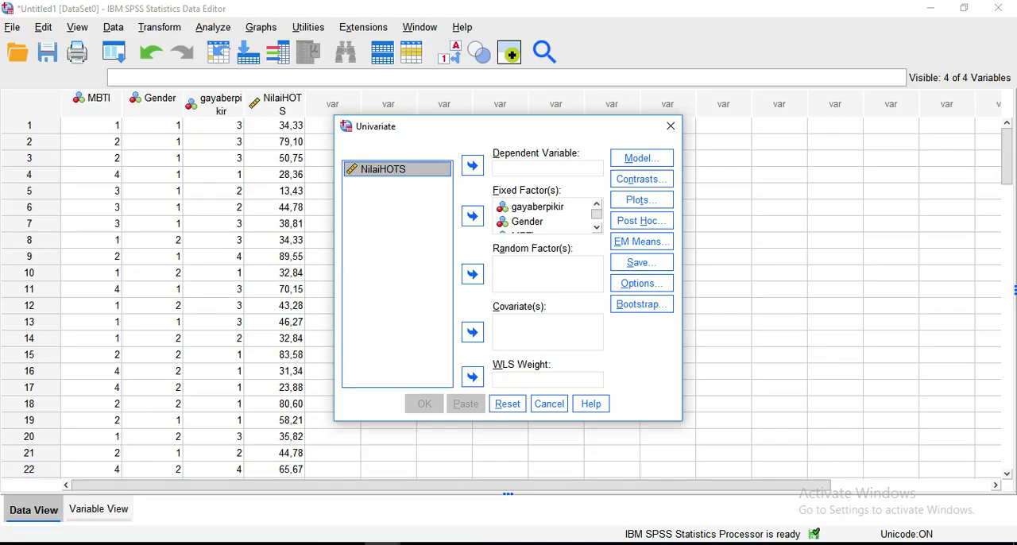
click(472, 165)
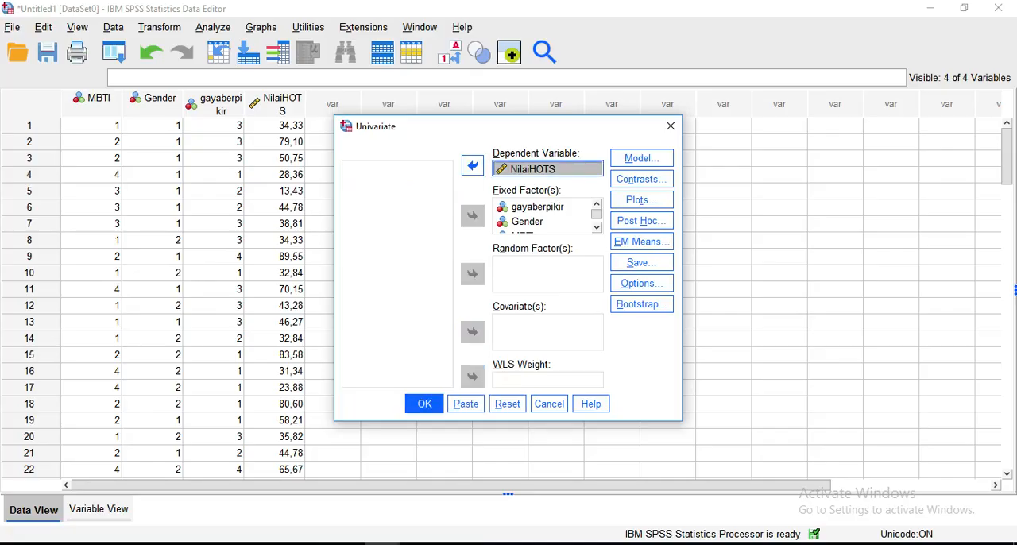
drag(596, 215, 597, 220)
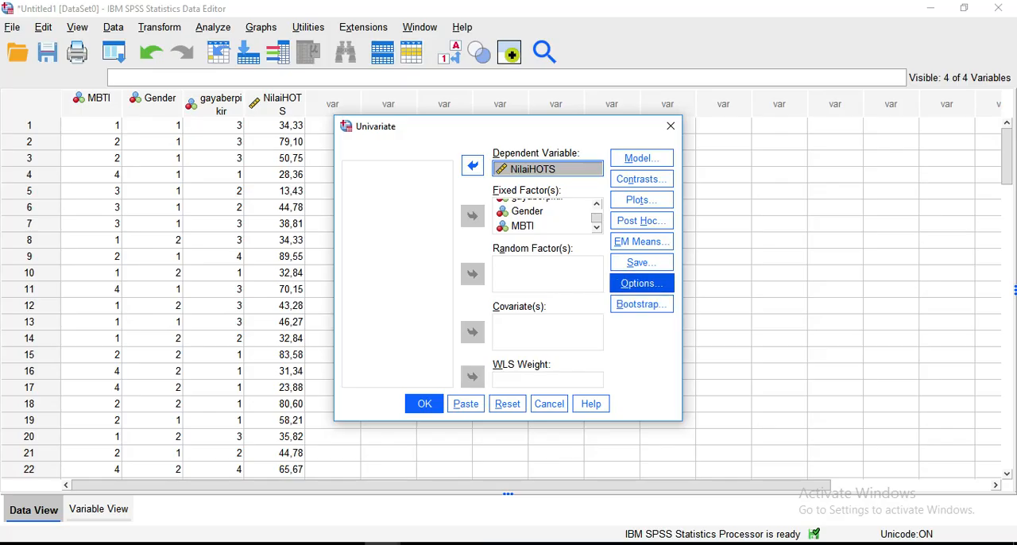
Keep Descriptive statistics enabled with a significance level of .05 and run the univariate analysis.
click(641, 283)
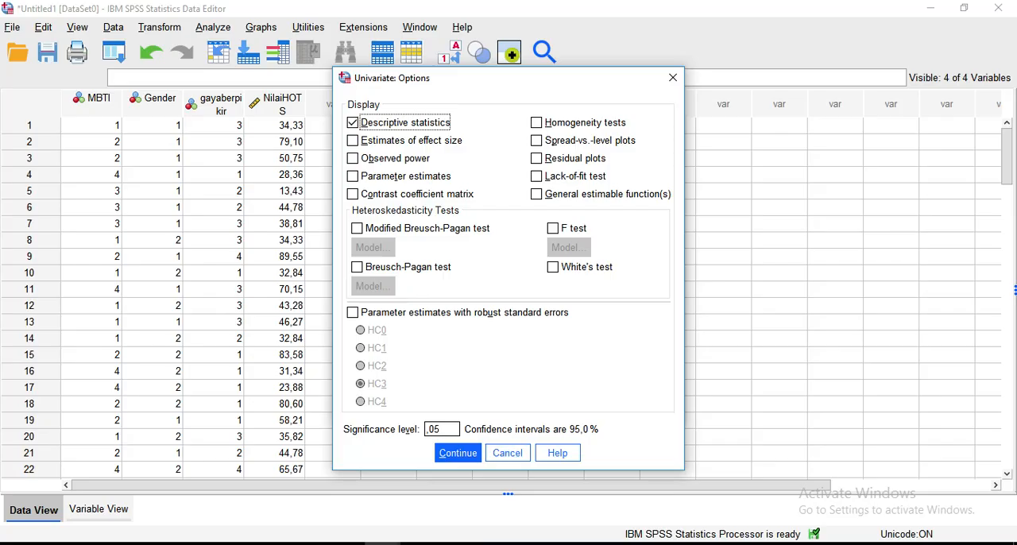
click(457, 453)
click(424, 404)
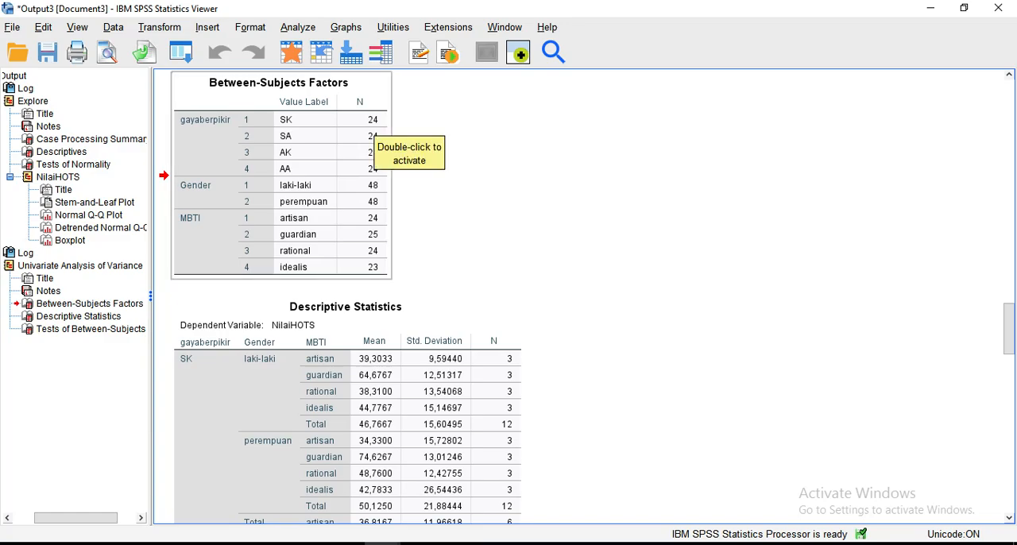
Examine the Between-Subjects Factors table and the Descriptive Statistics by thinking style, gender and MBTI in the output.
click(362, 137)
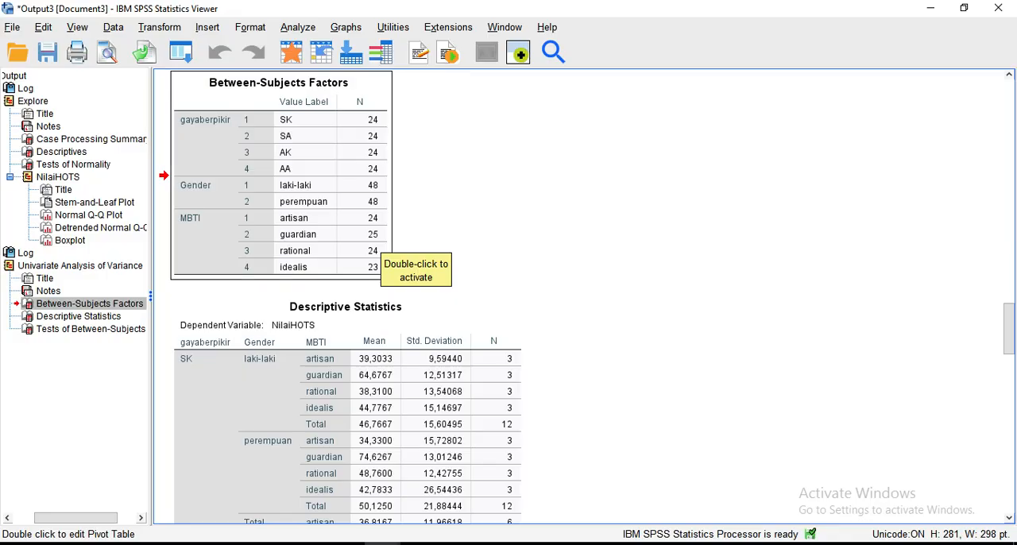
click(493, 238)
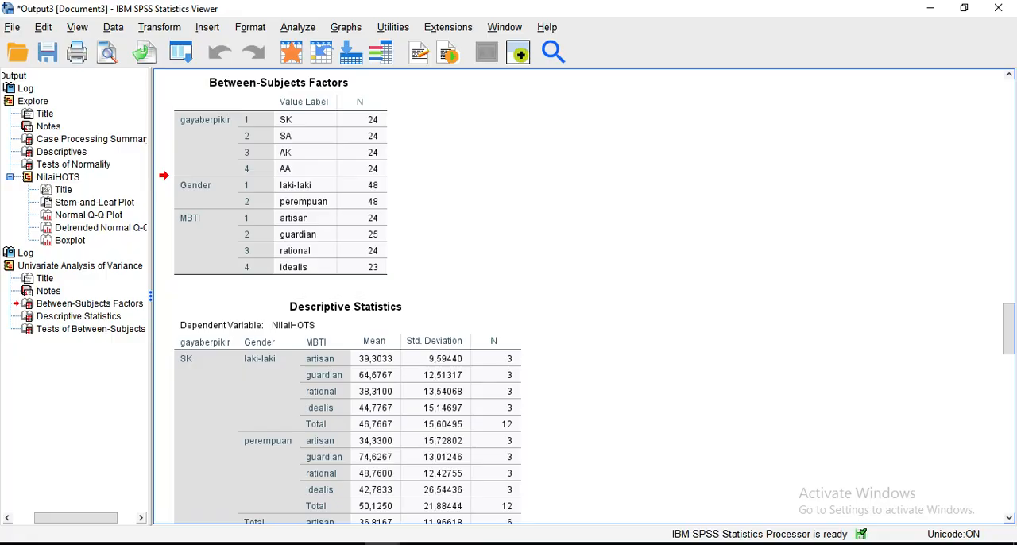
scroll(492, 238, down, 3)
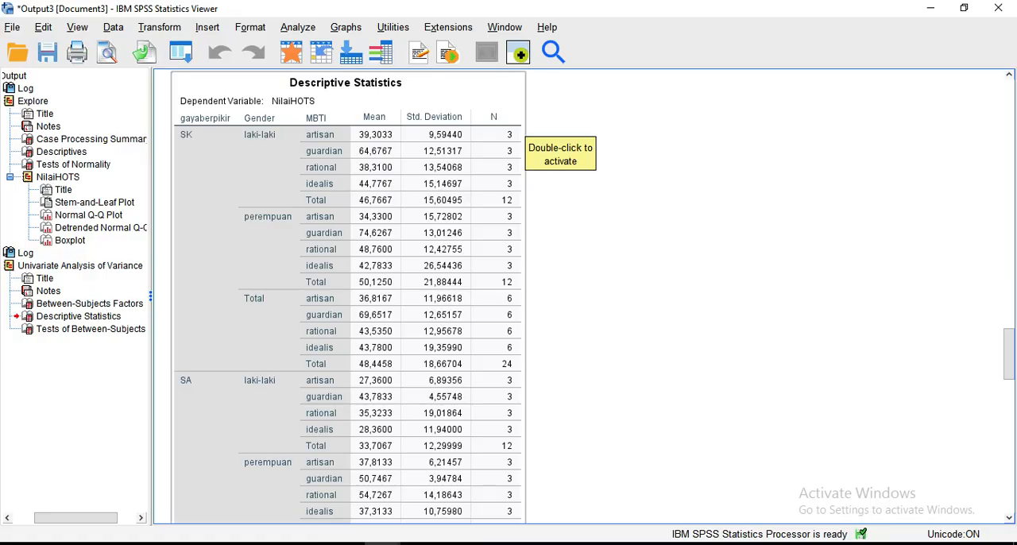
Examine the significance of the main effects and interactions in the Tests of Between-Subjects Effects table.
scroll(548, 373, down, 3)
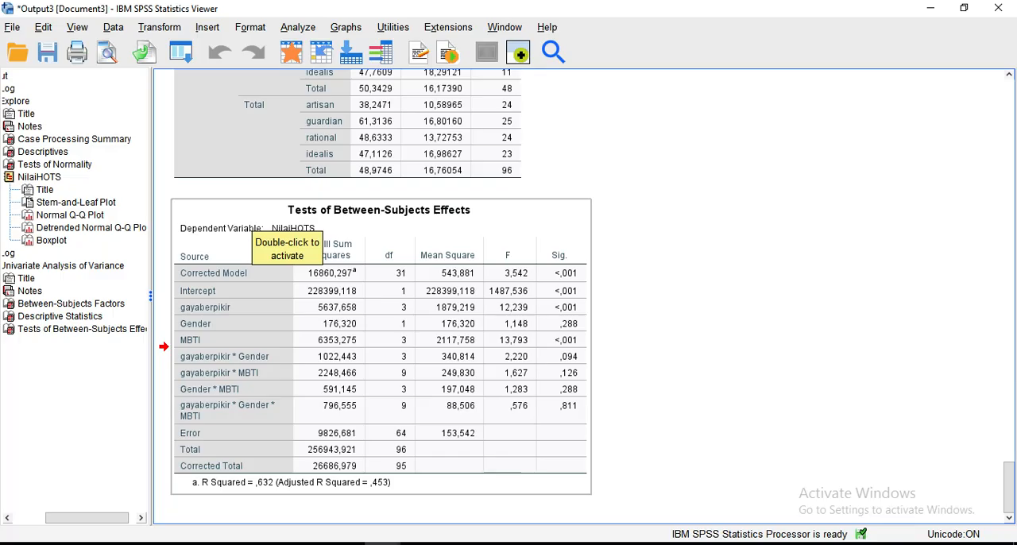
click(252, 217)
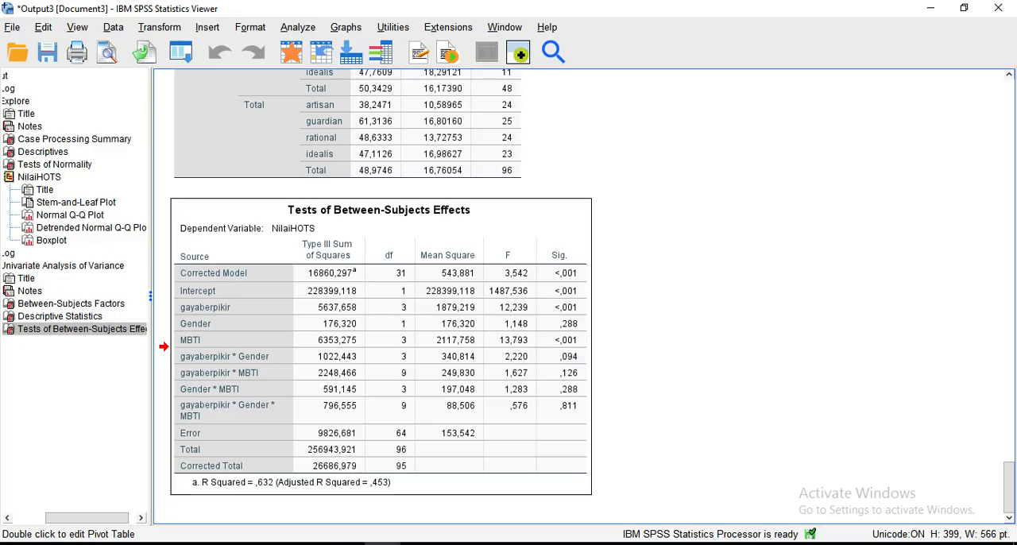
click(653, 362)
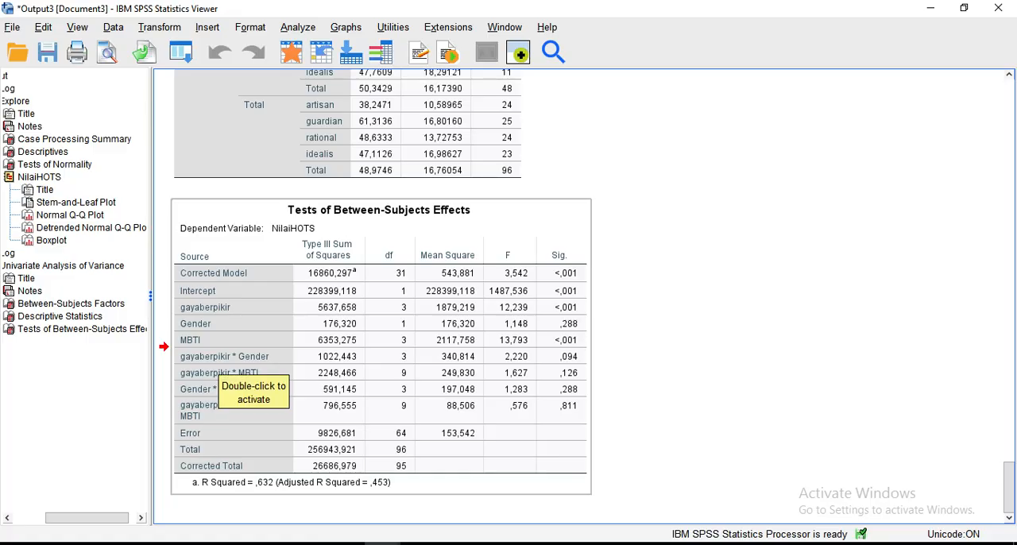
click(218, 360)
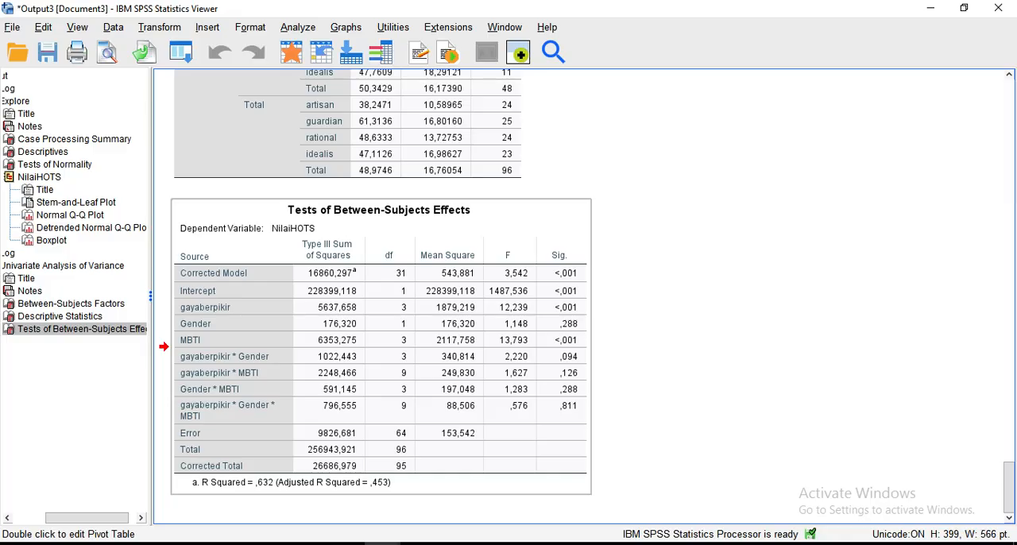